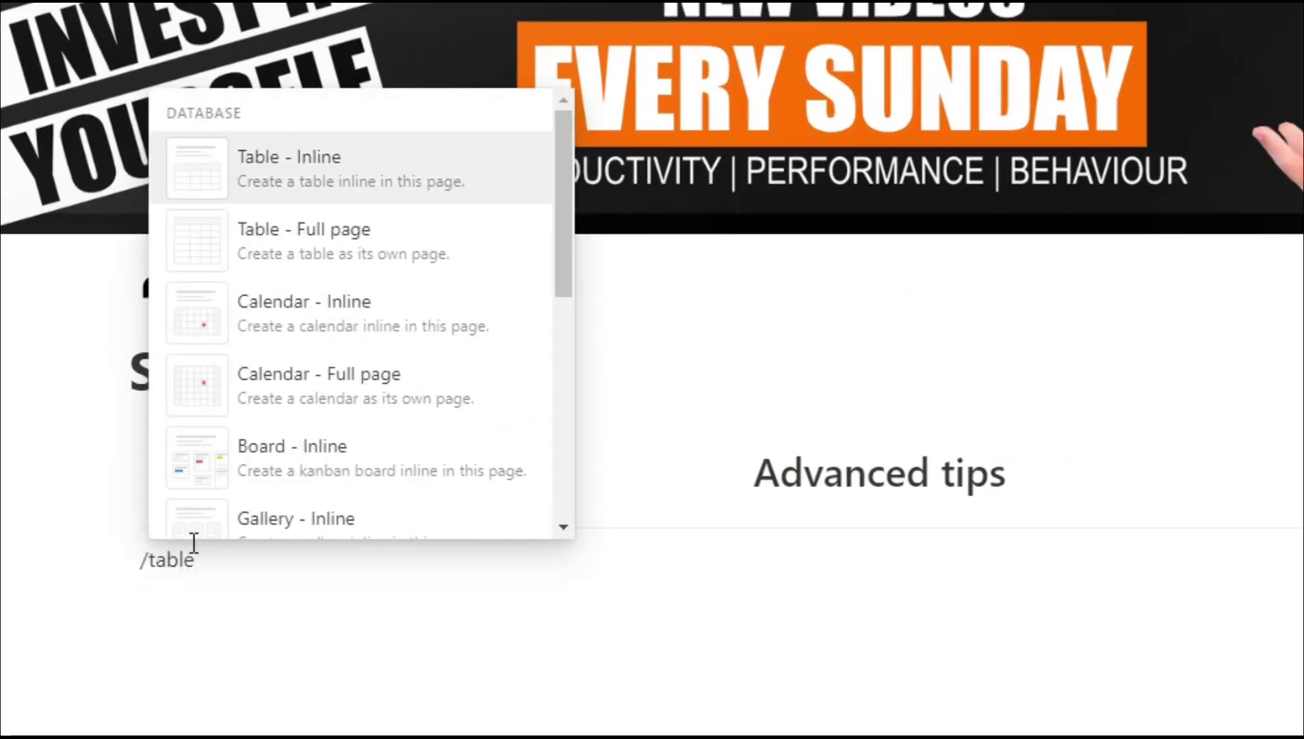
- Insert an inline table below Advanced tips and title it Letters
click(294, 181)
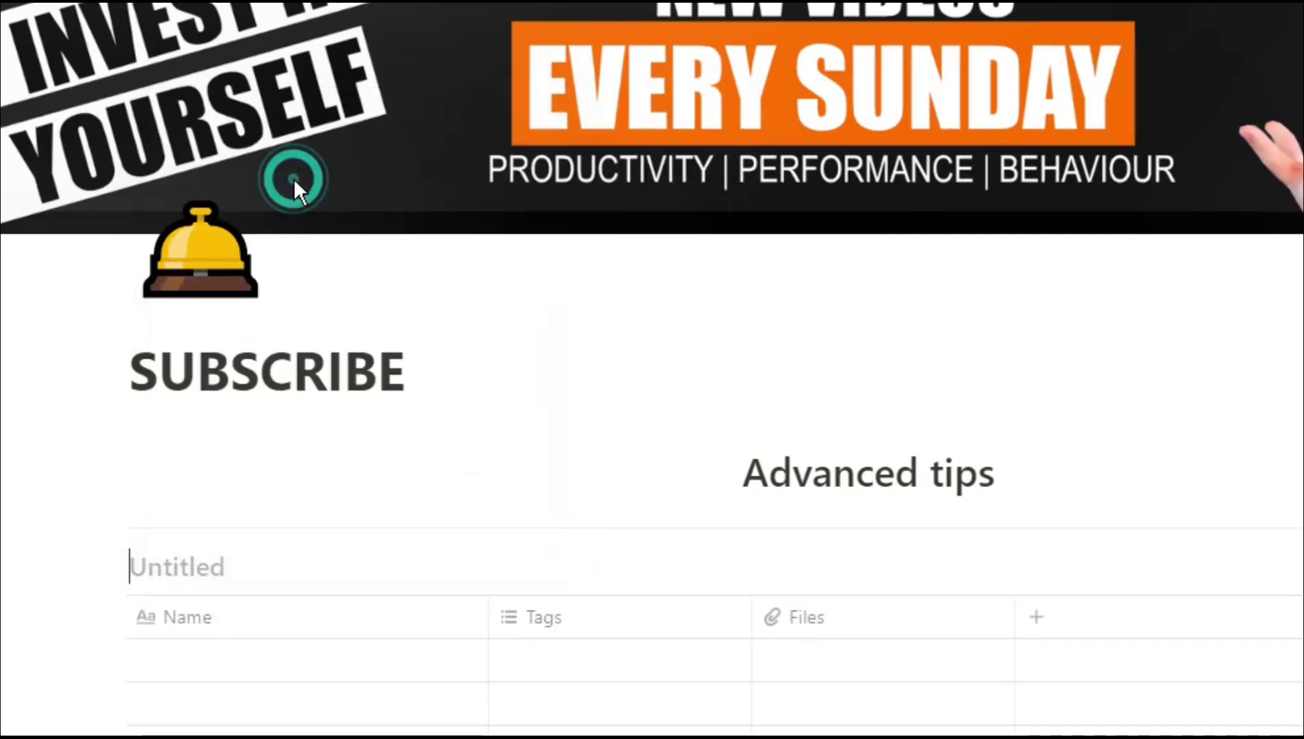
click(271, 548)
text(Letter)
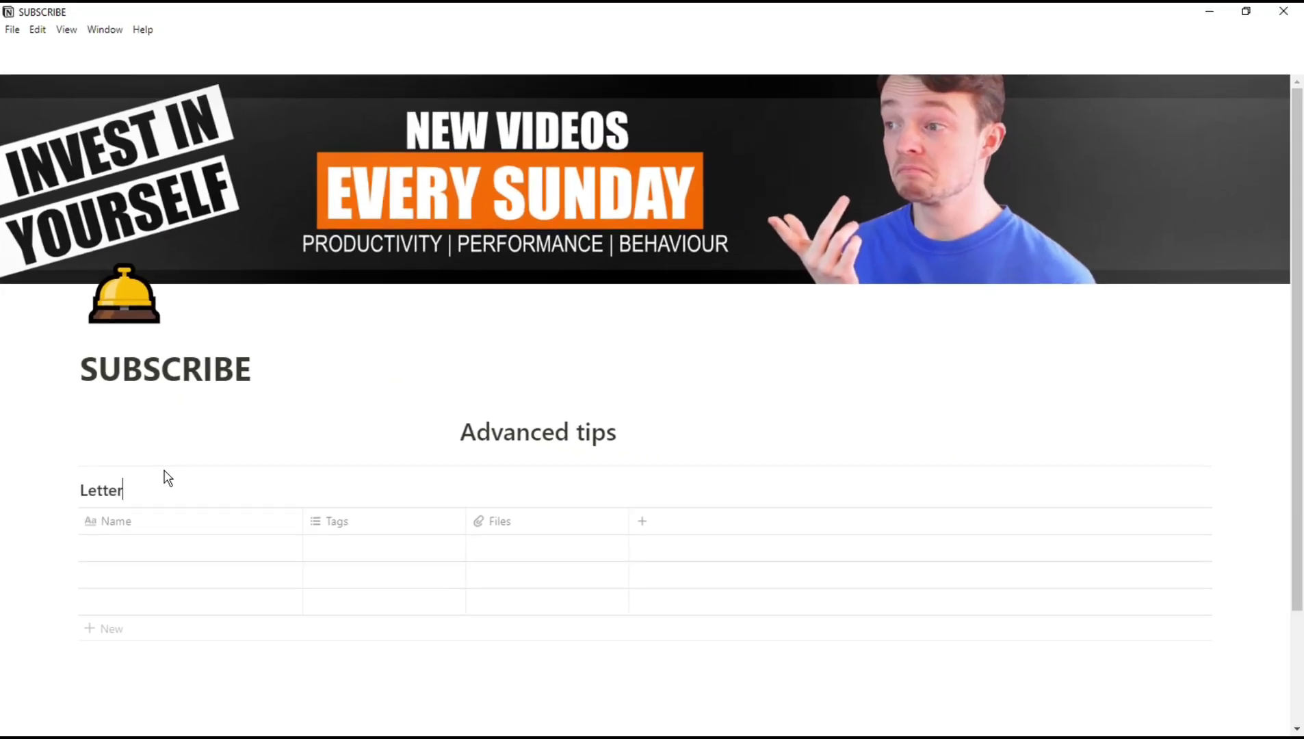
text(s)
- Add a second inline table via /table beneath Letters, titled Numbers
scroll(166, 475, down, 2)
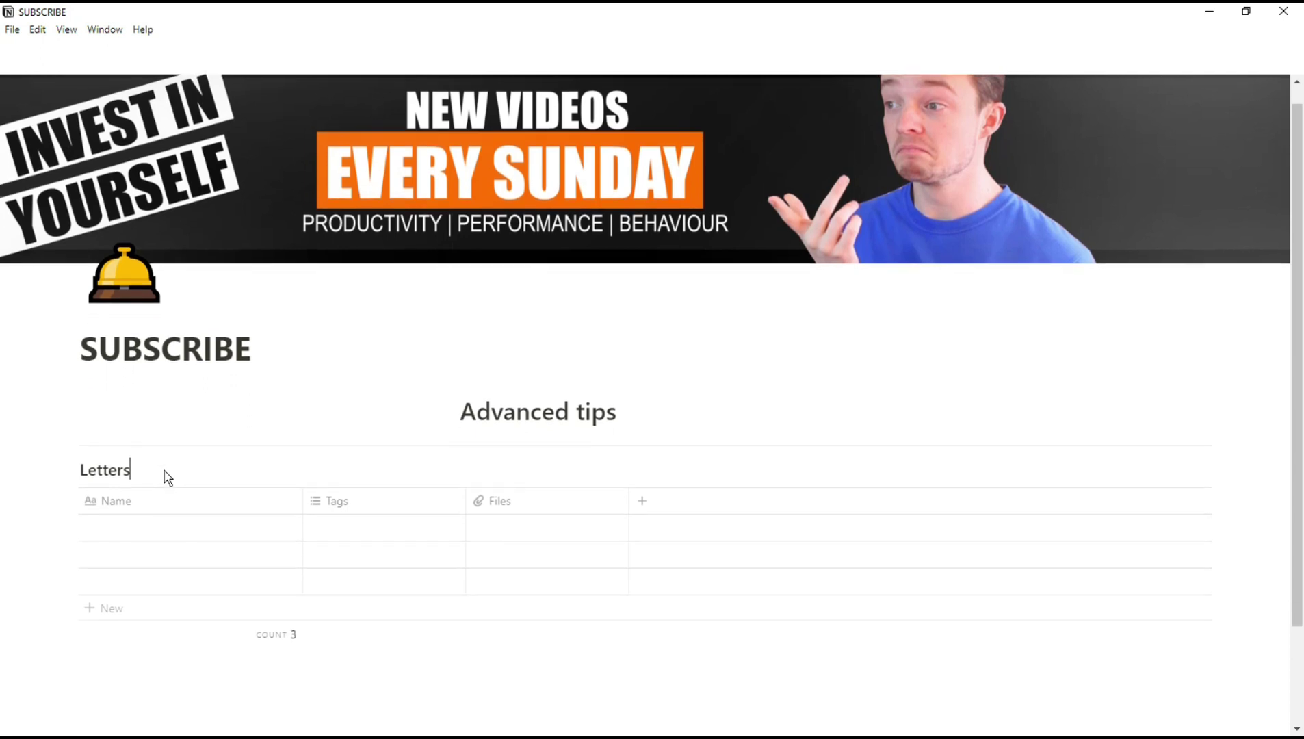
click(159, 553)
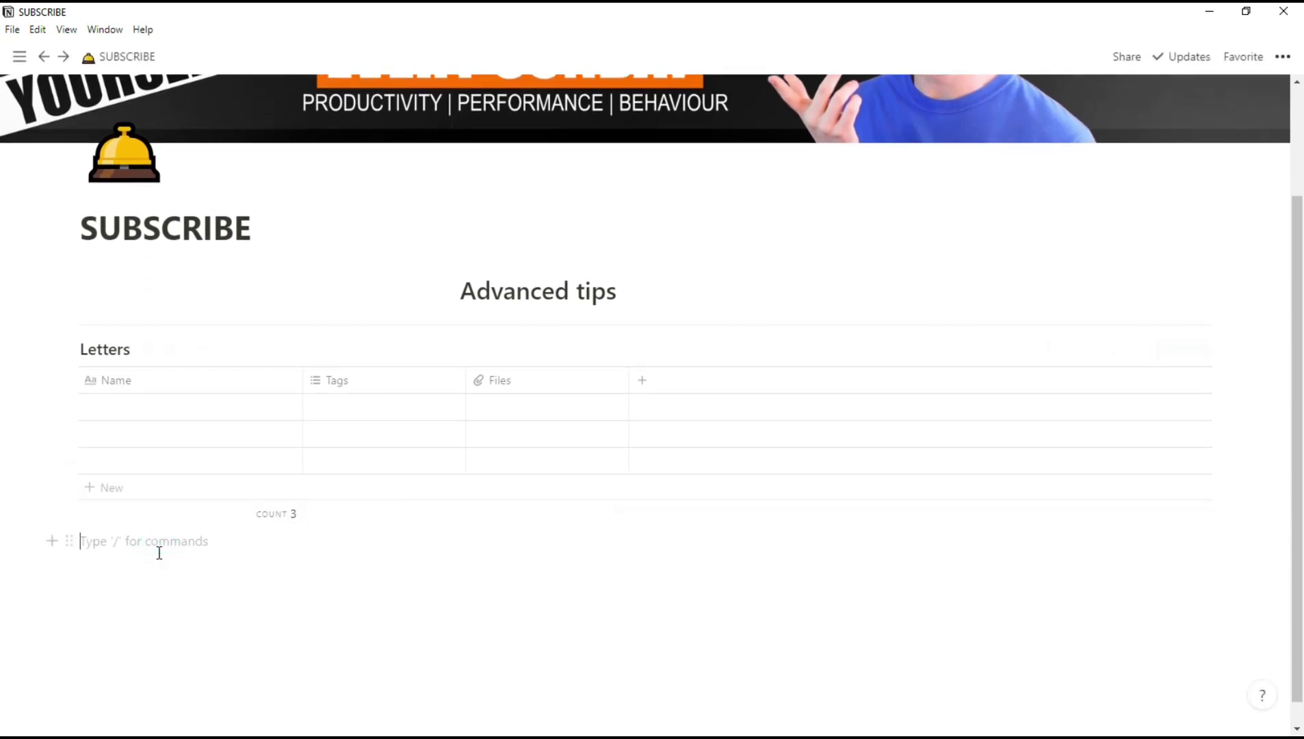
text(?)
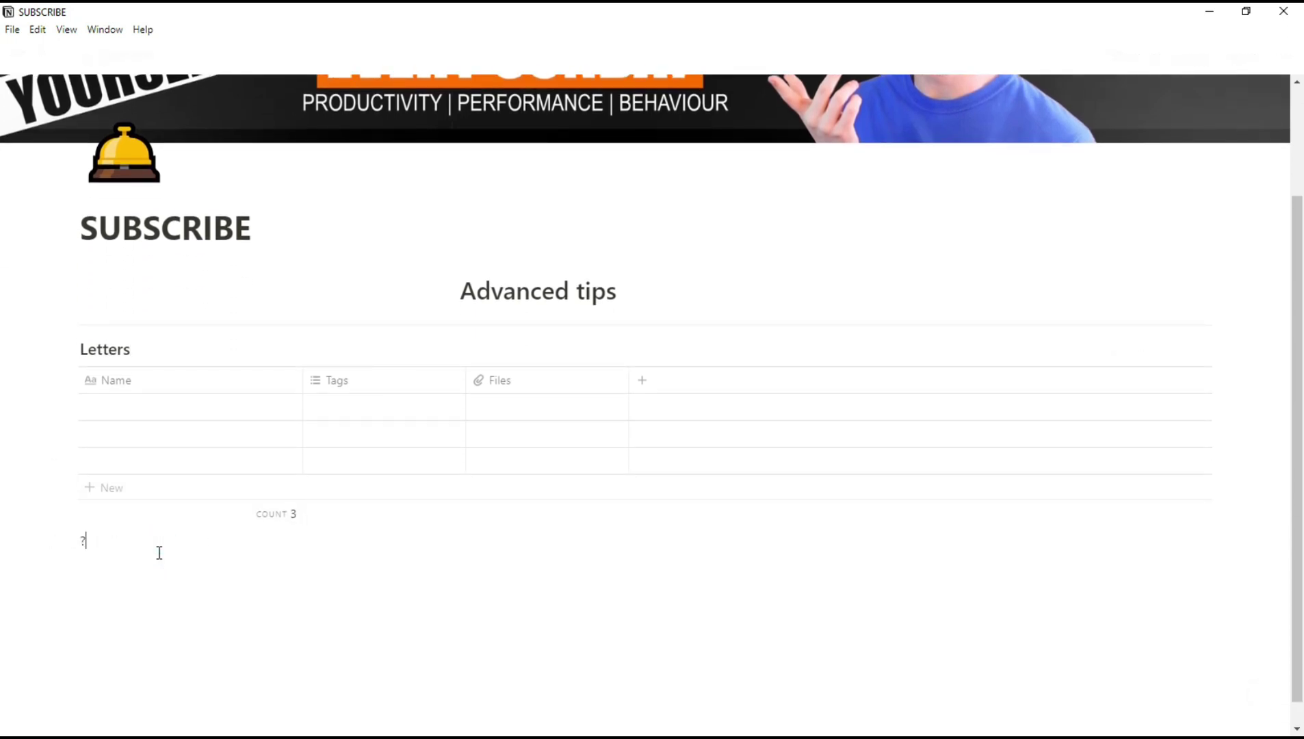
key(BackSpace)
text(/t)
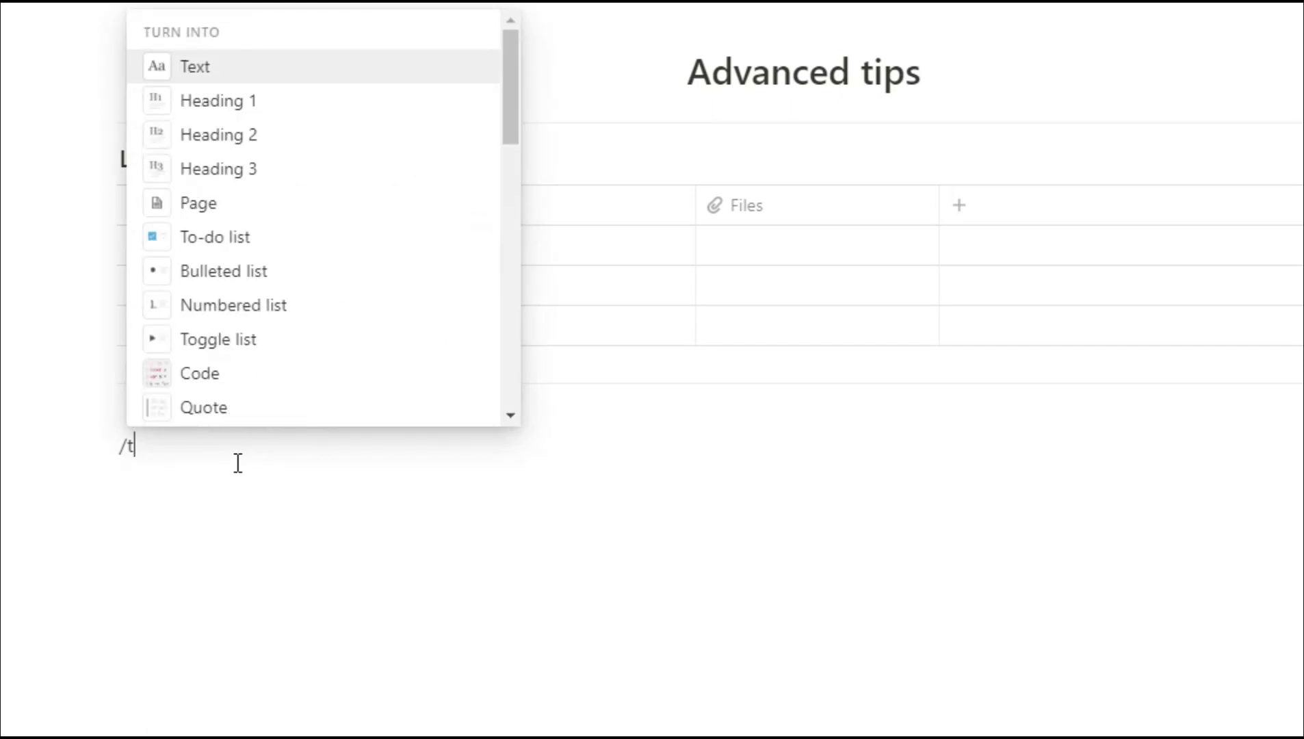
text(able)
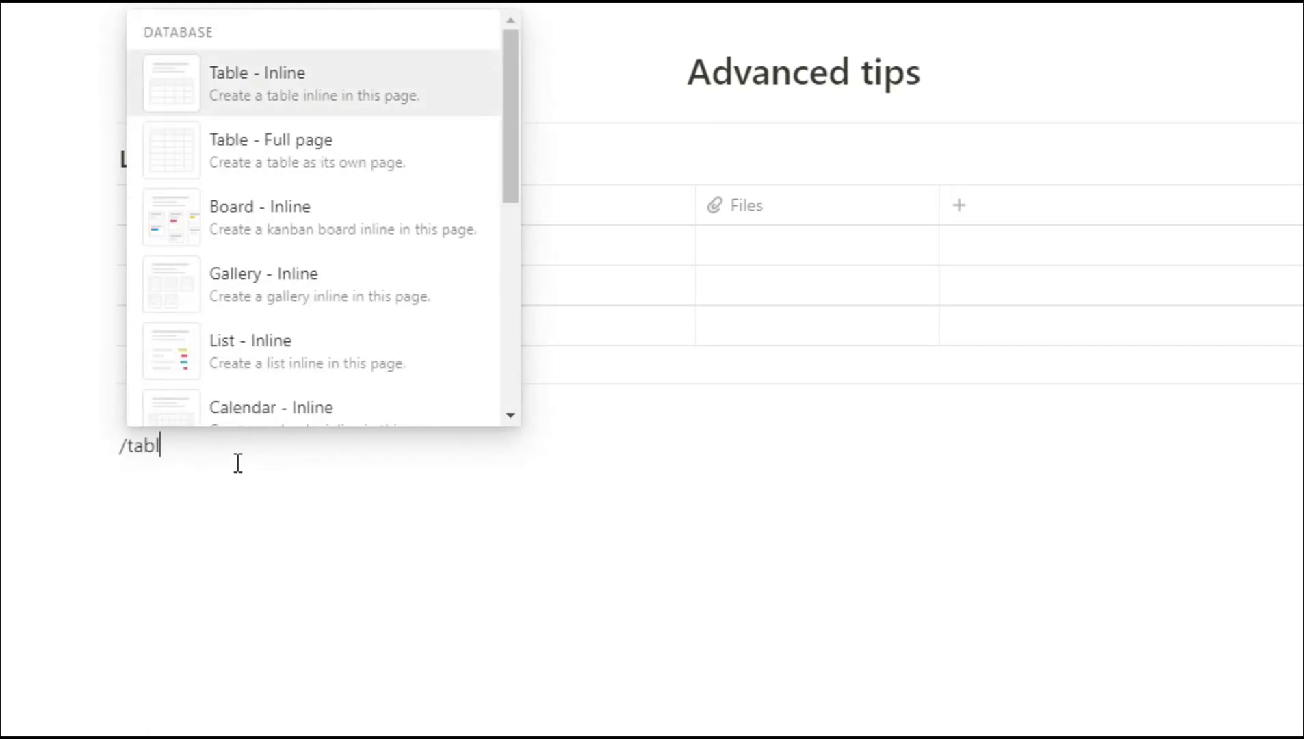
click(261, 102)
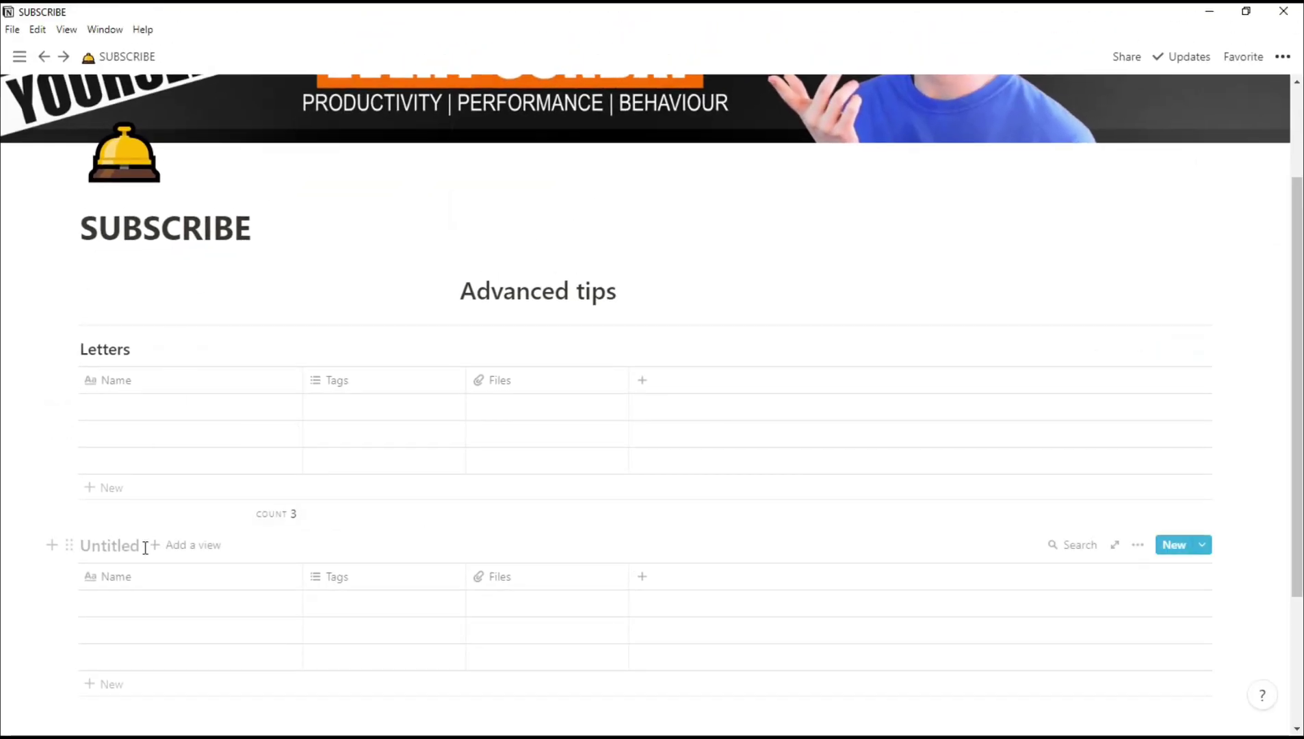
text(Numbers)
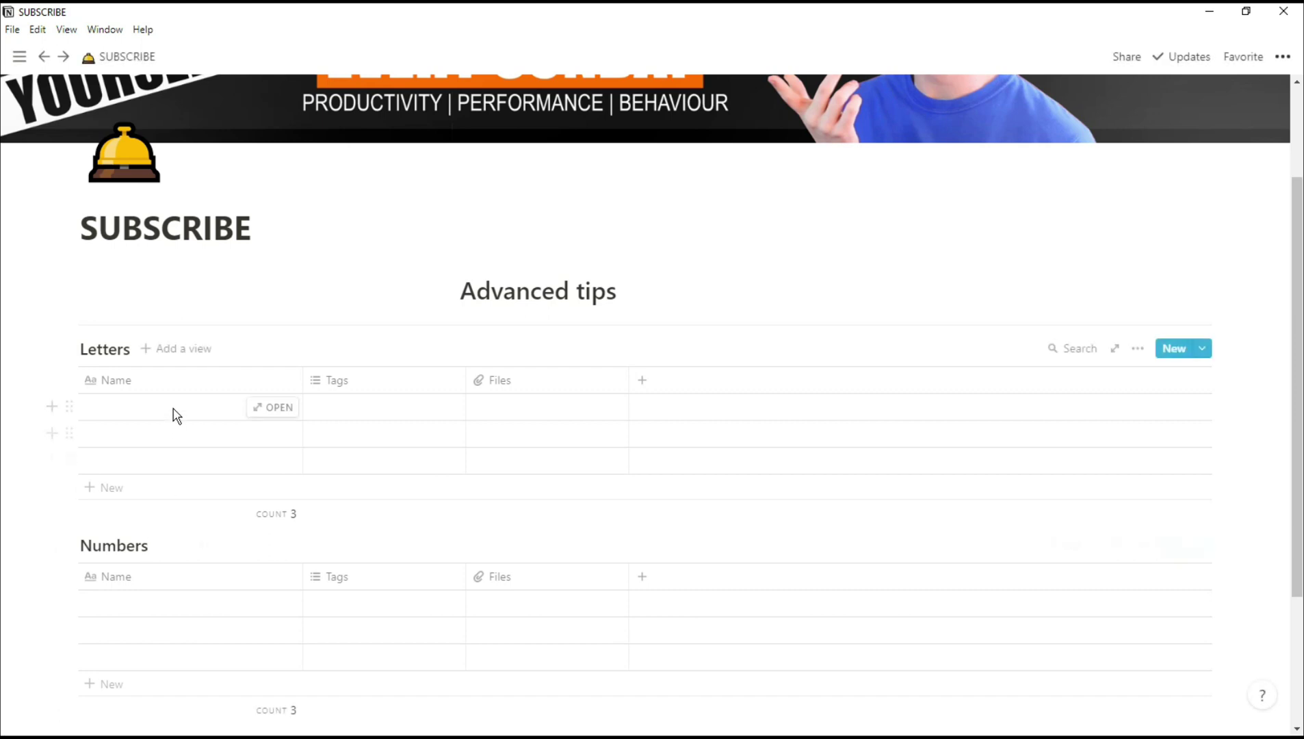
- Enter rows a, b and c in the Letters table's Name column
click(173, 410)
text(a)
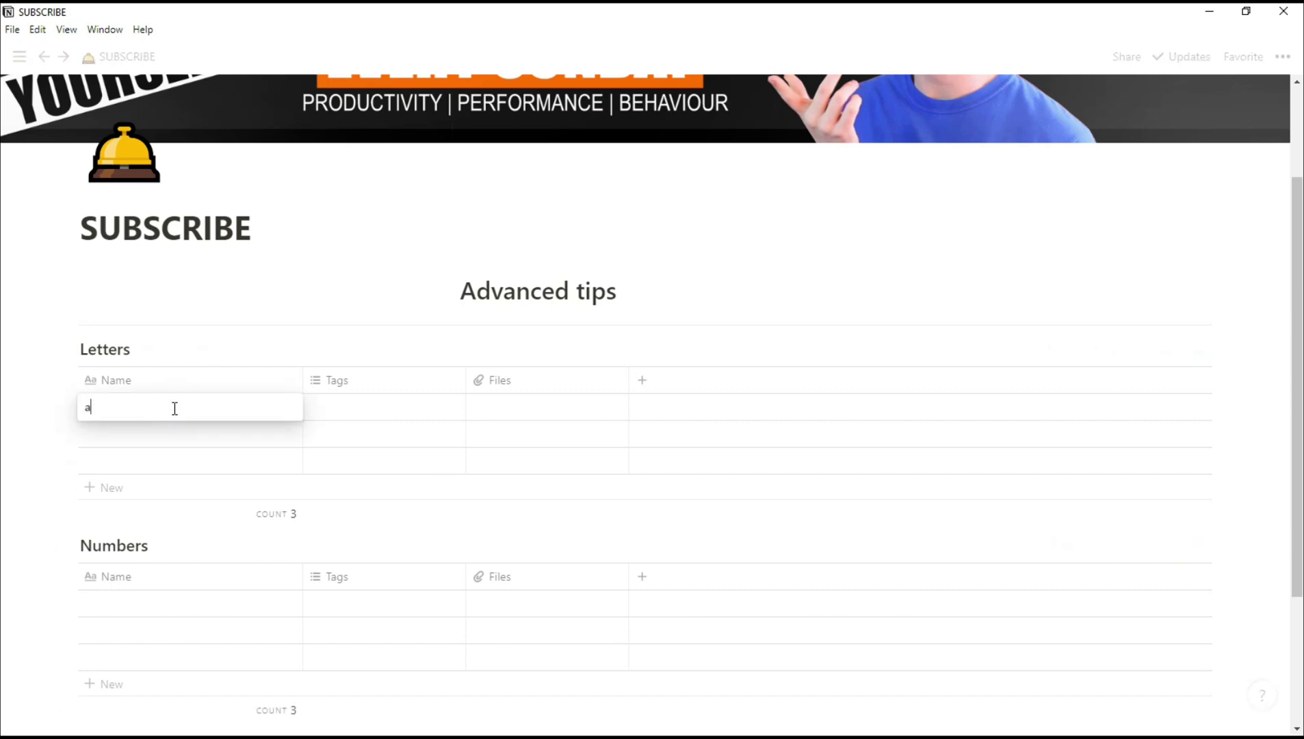
key(Return)
text(b)
key(Return)
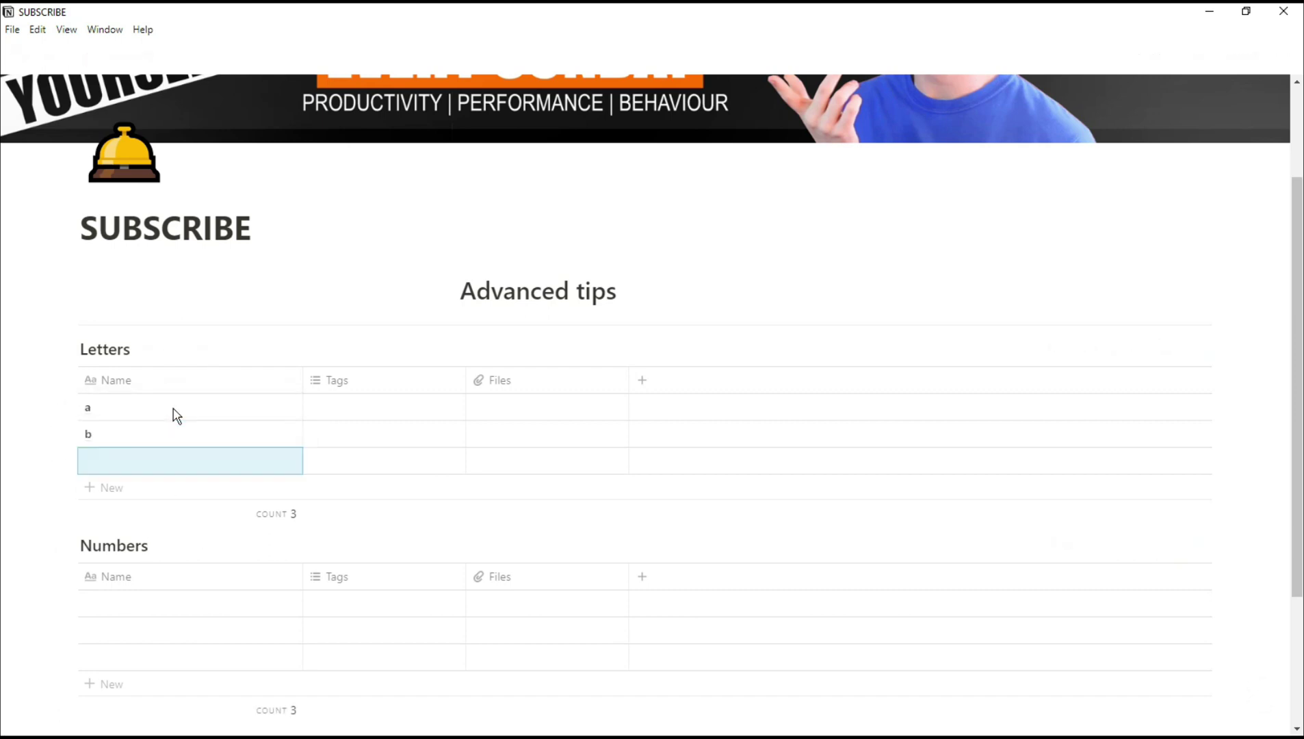
text(c)
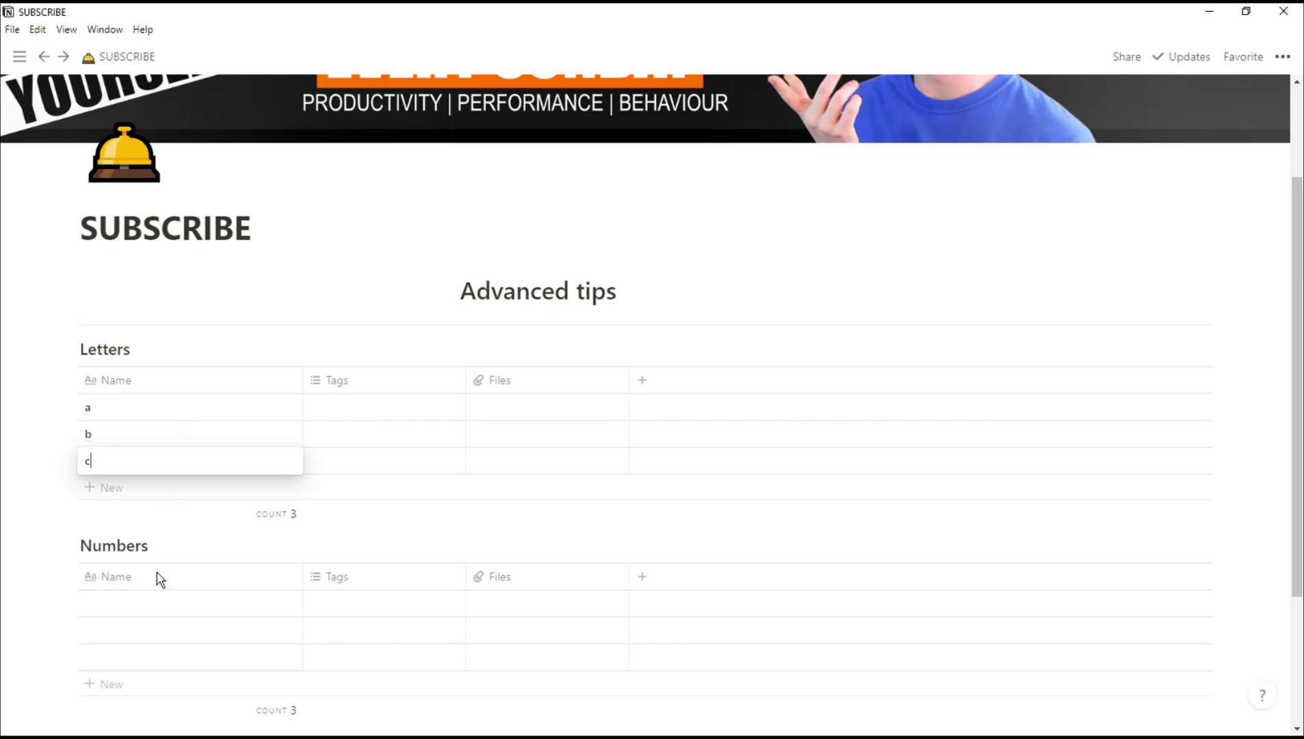
key(Escape)
- Enter rows 1, 2 and 3 in the Numbers table's Name column
click(161, 600)
text(1)
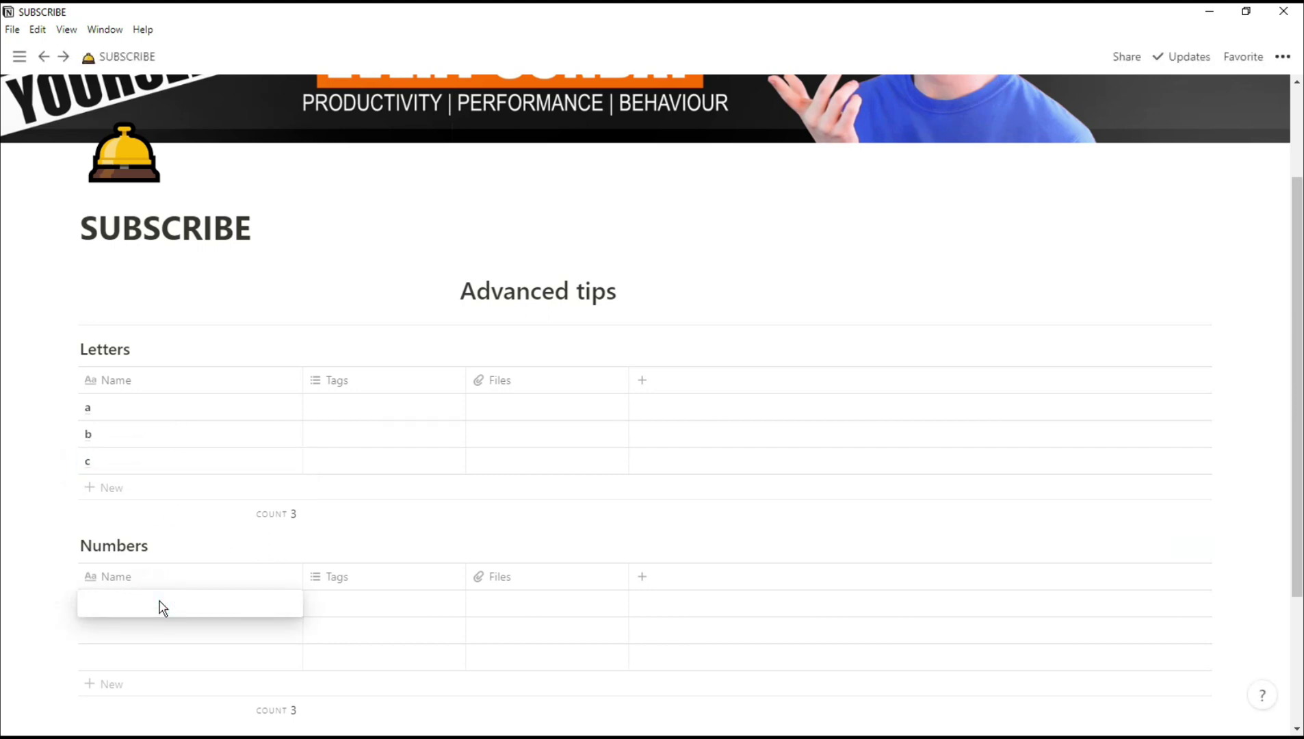
key(Return)
text(2)
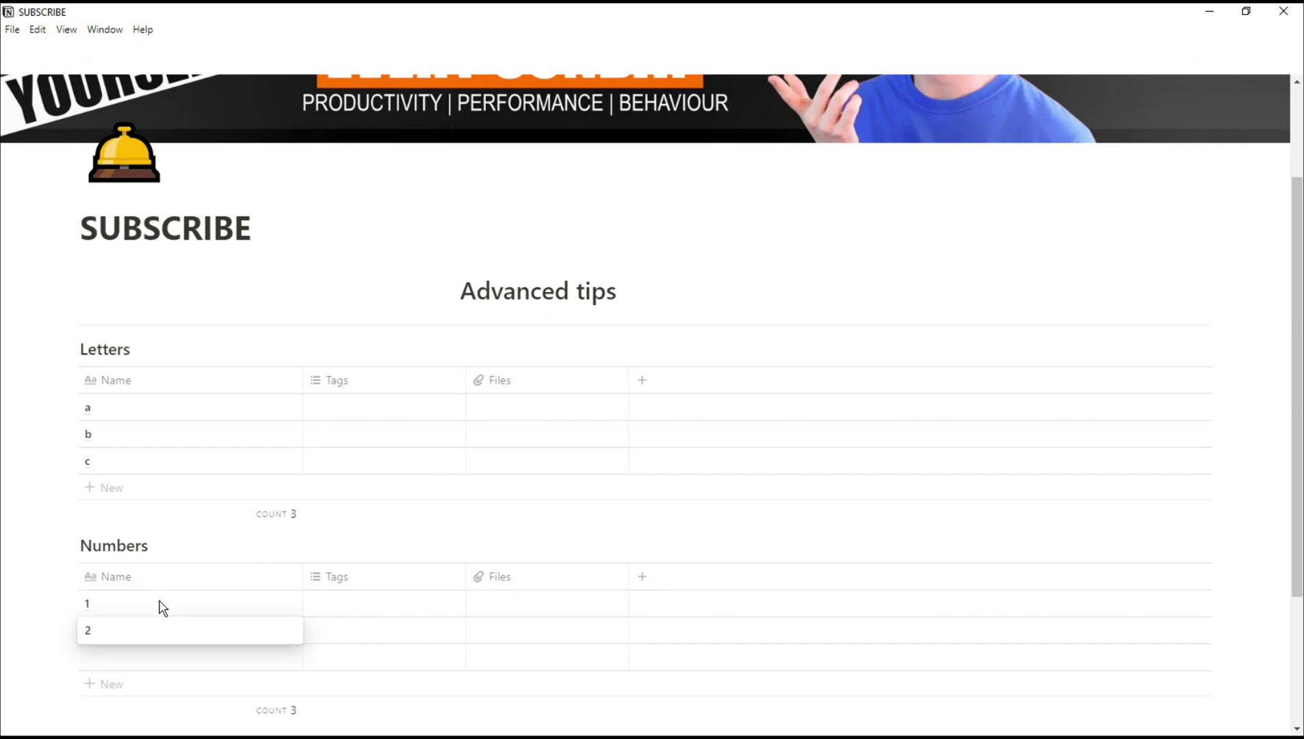
key(Return)
text(3)
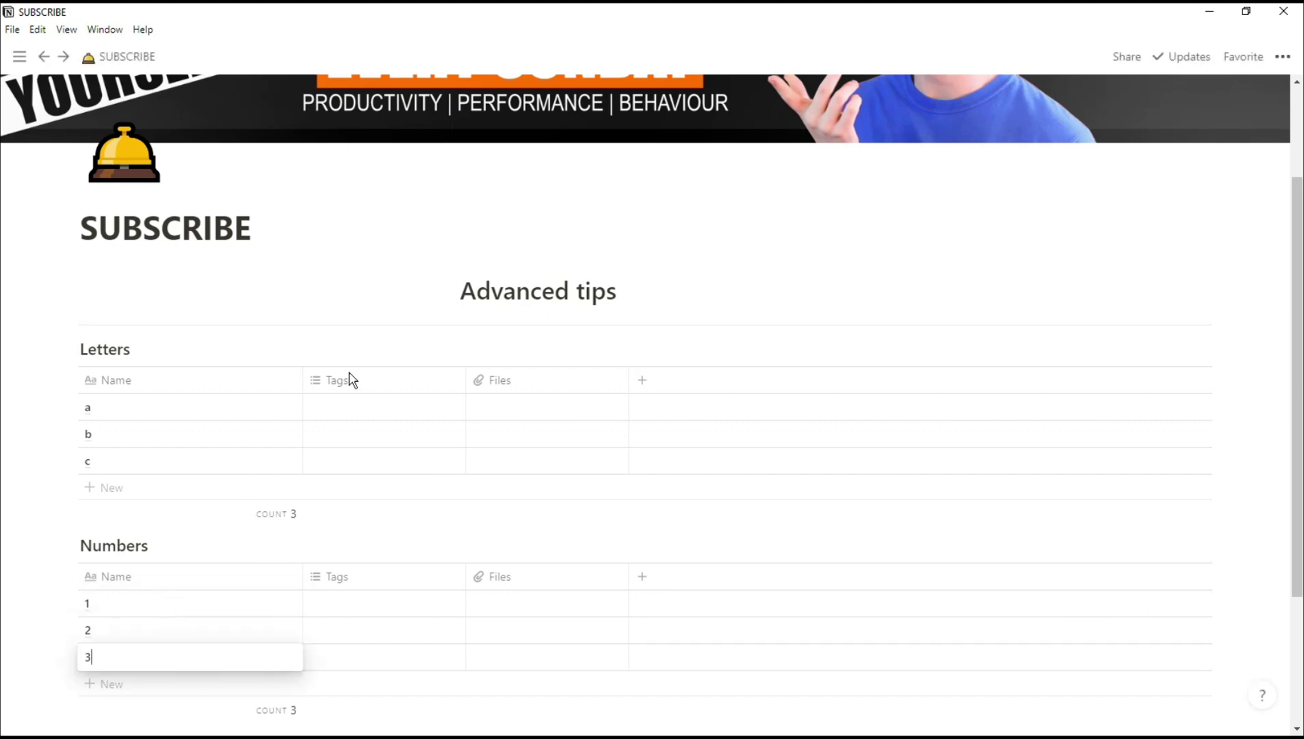
key(Escape)
- Delete the Files column from both the Letters and Numbers tables
click(496, 384)
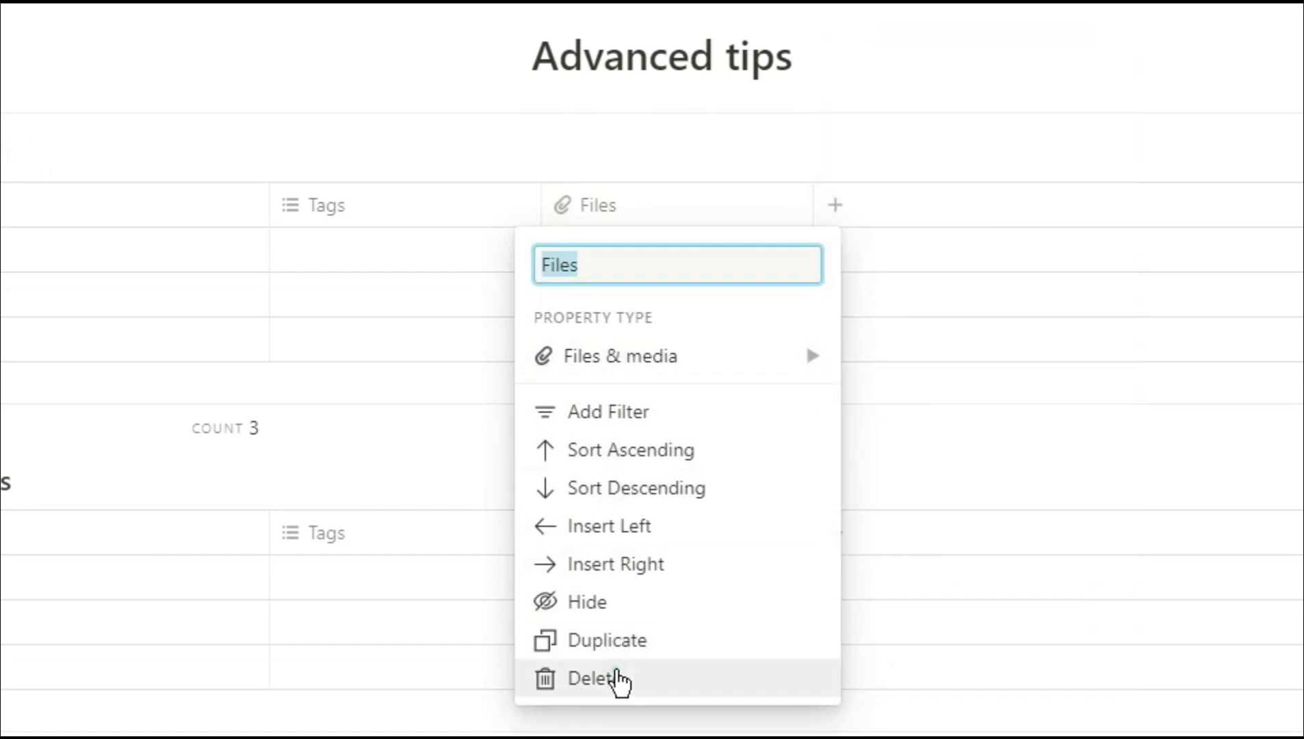
click(617, 679)
click(831, 262)
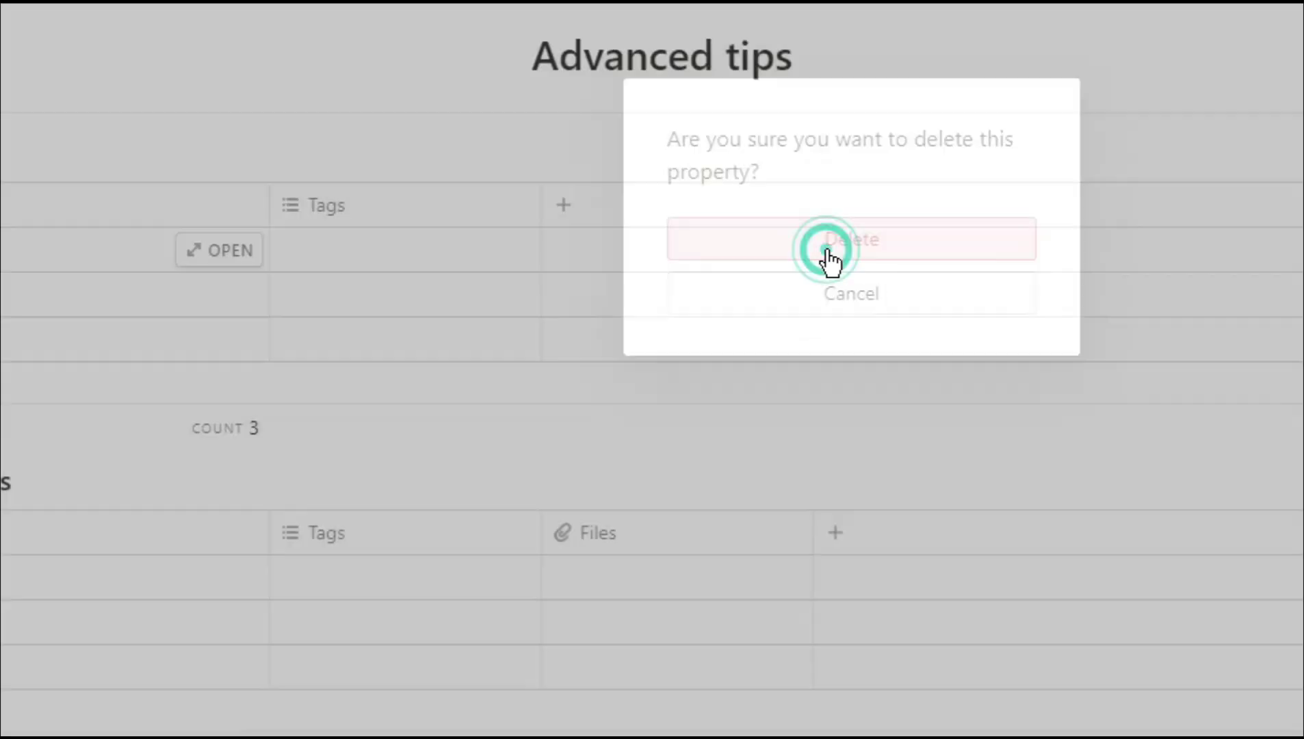
click(588, 534)
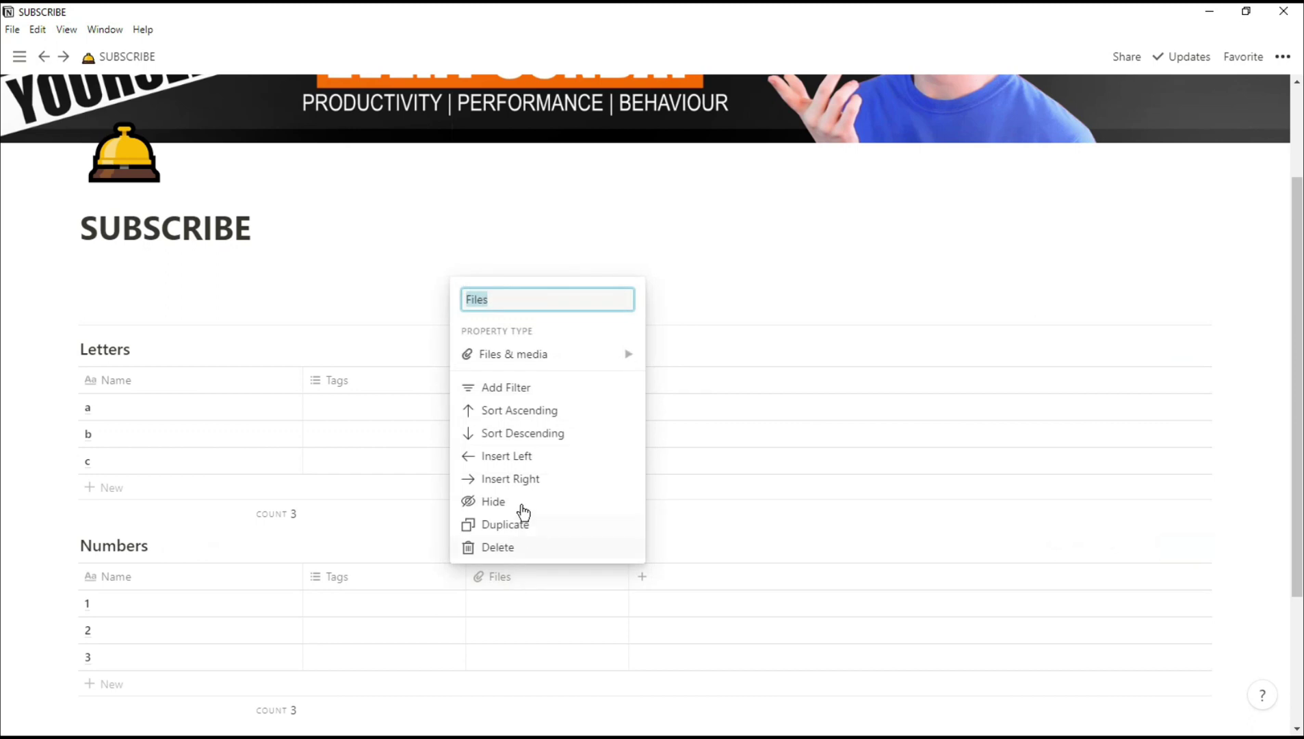
click(516, 547)
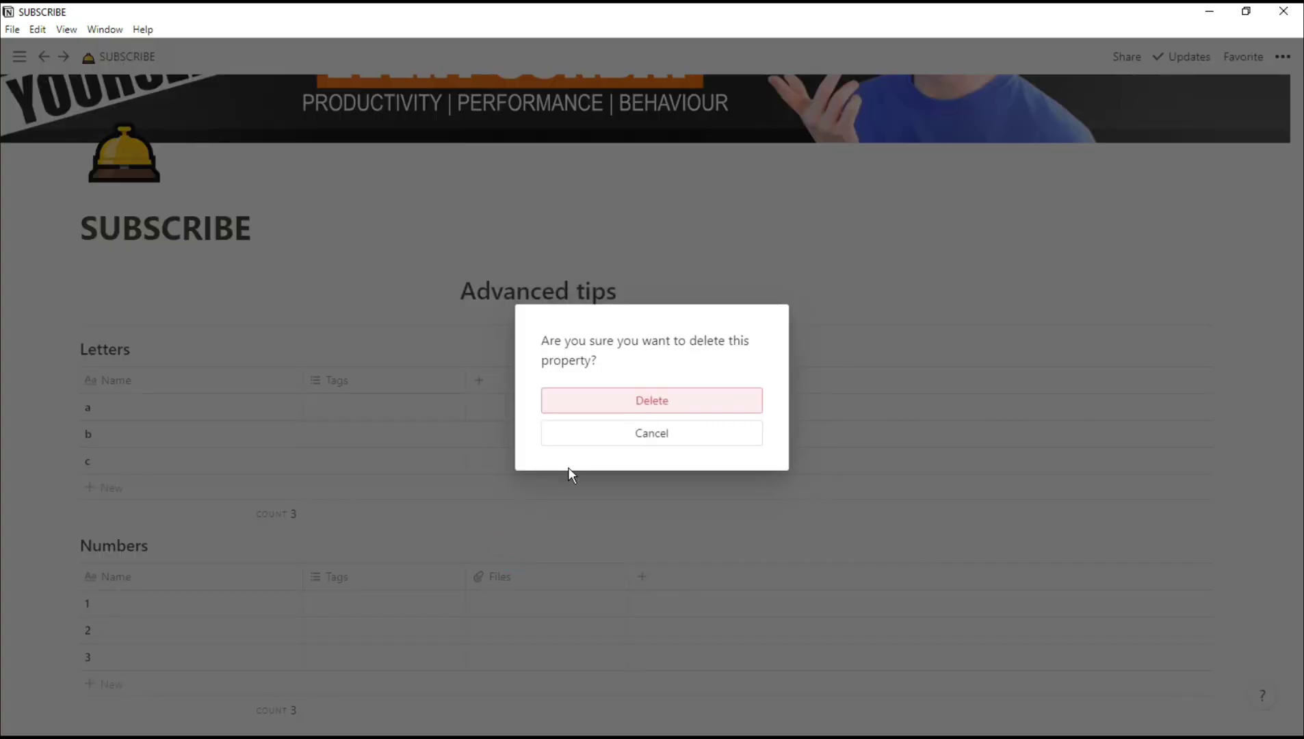
click(616, 404)
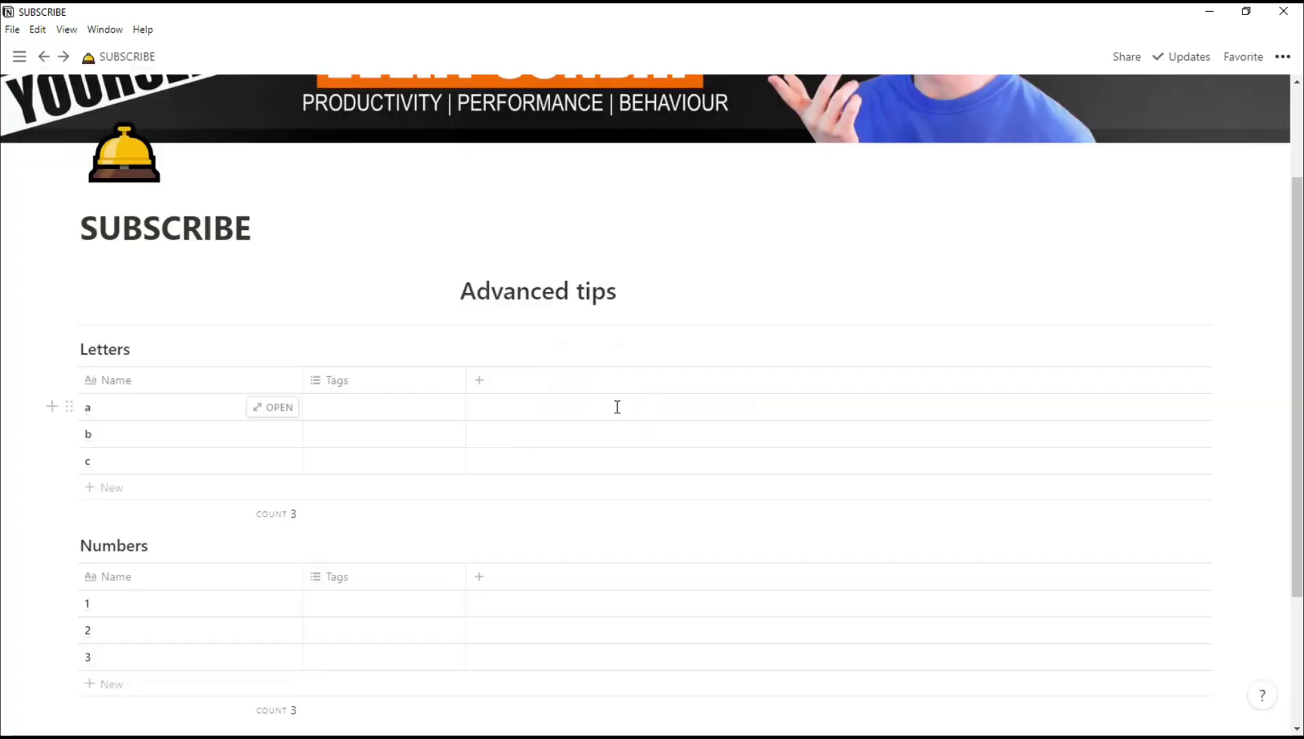
- Change the Letters Tags column to a Relation property pointing at the Numbers database
click(423, 387)
mouse_move(436, 484)
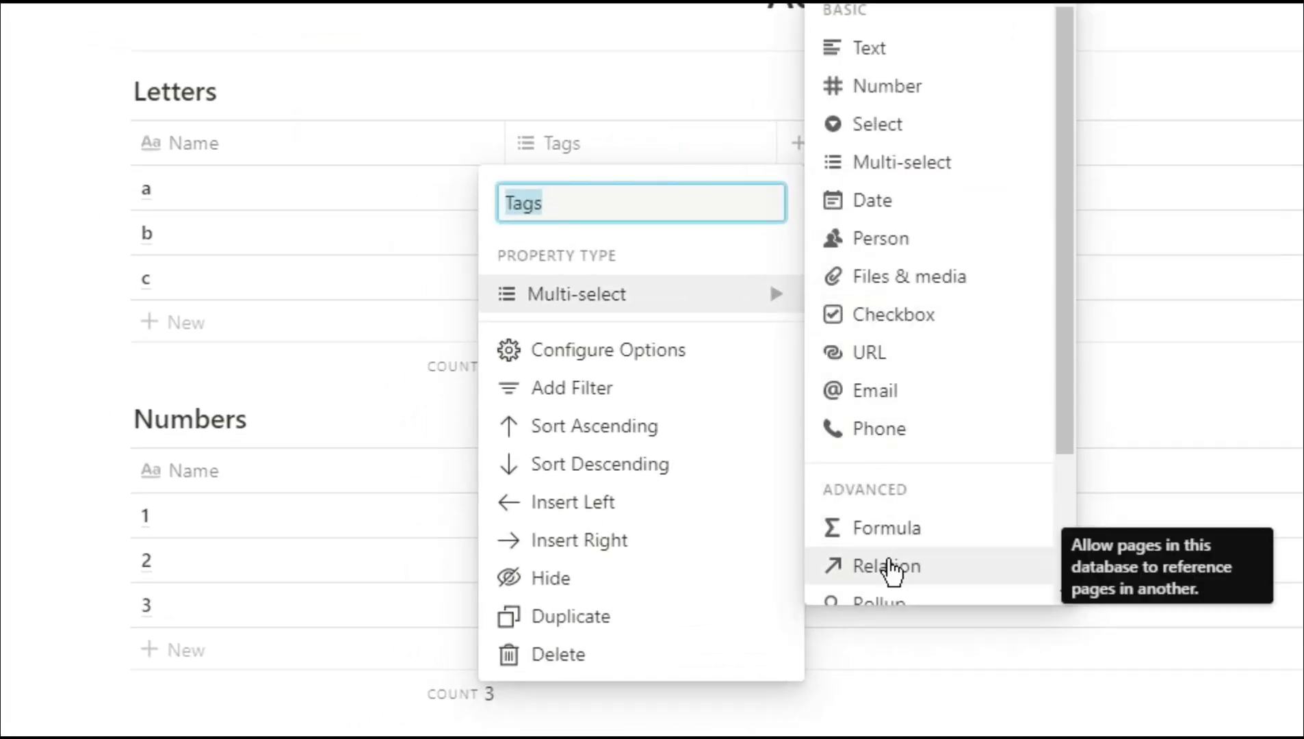
click(957, 577)
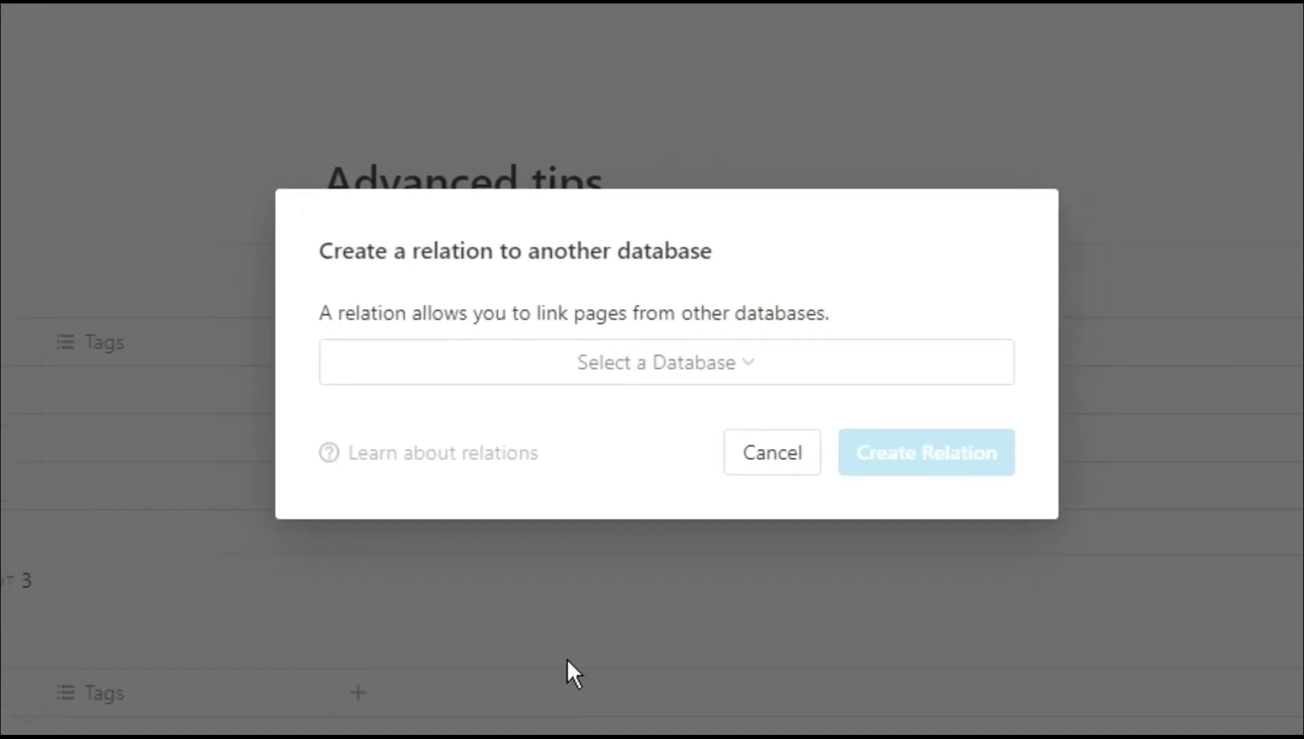
click(694, 356)
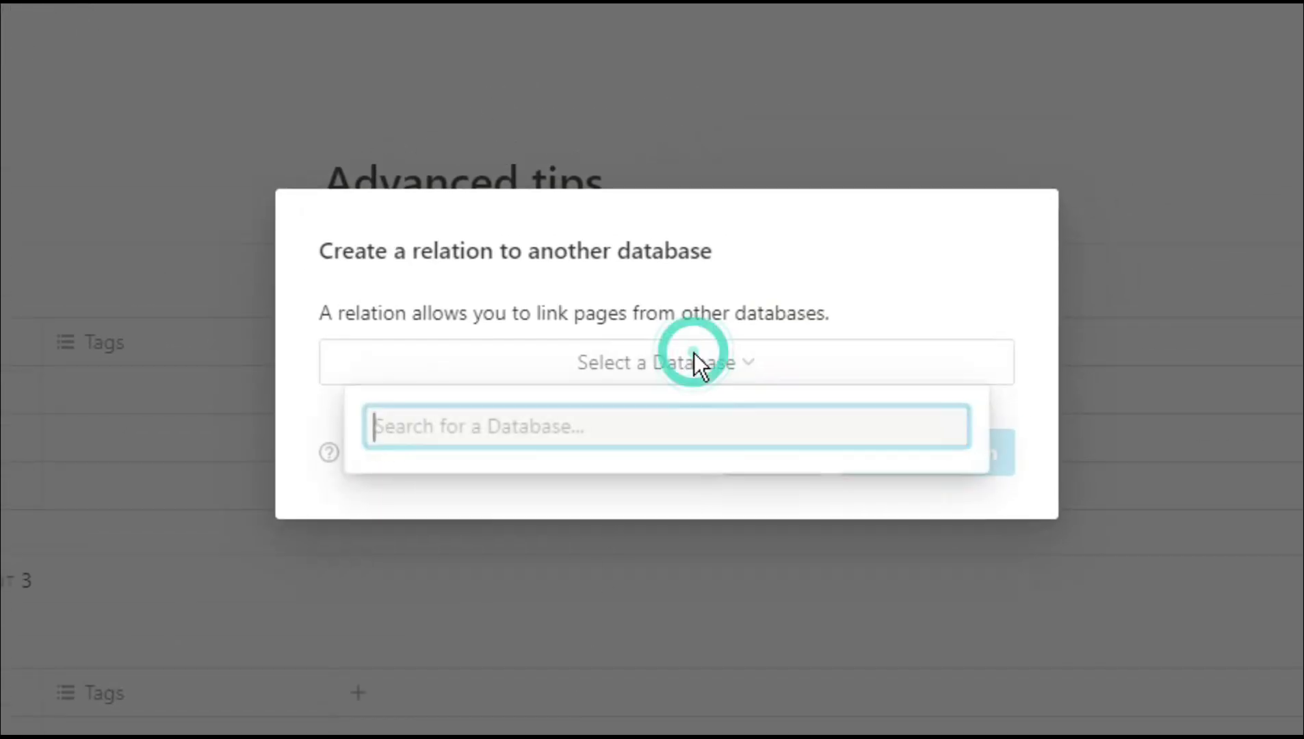
text(number)
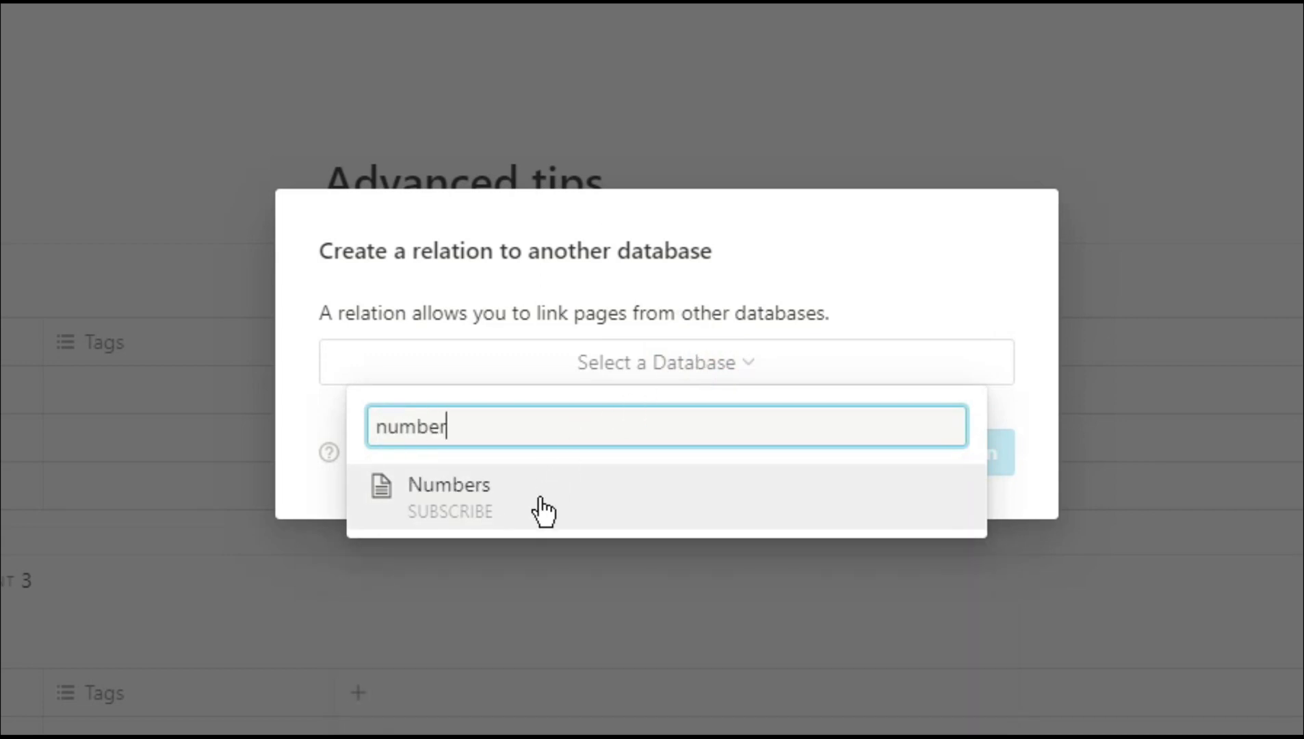
click(544, 510)
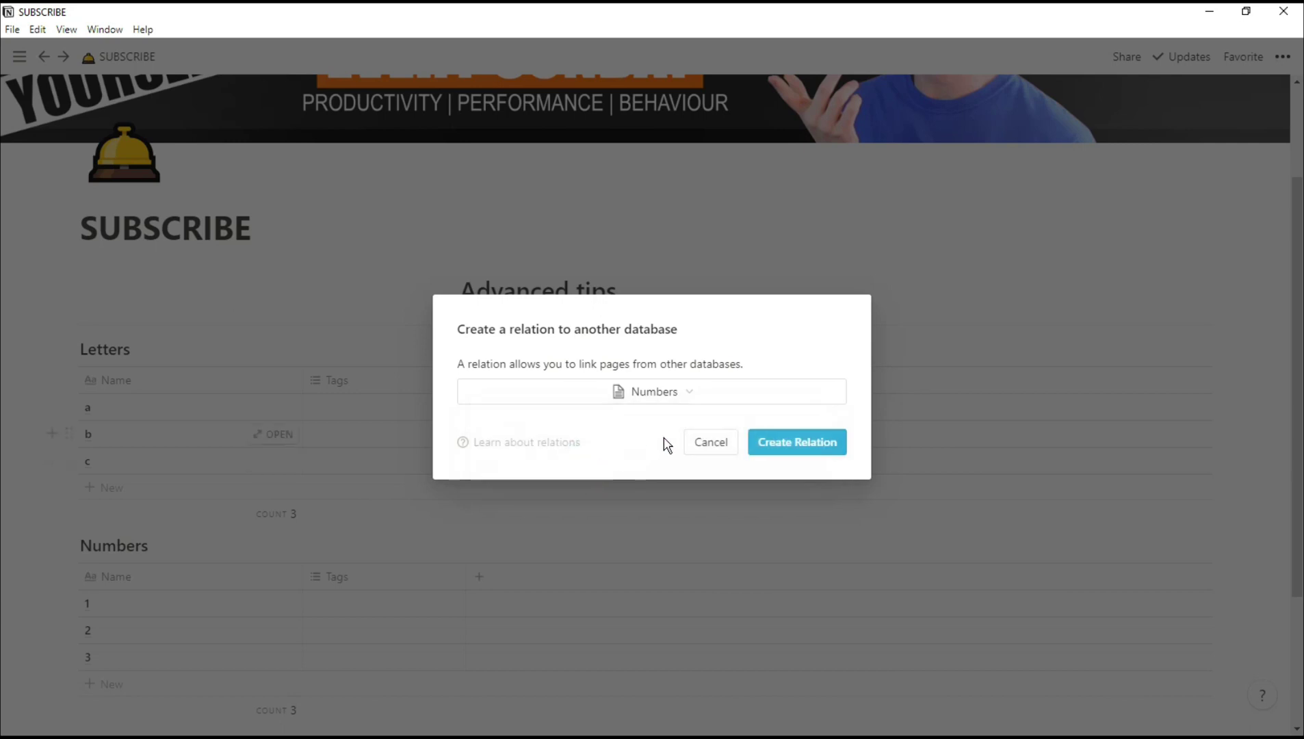
click(783, 443)
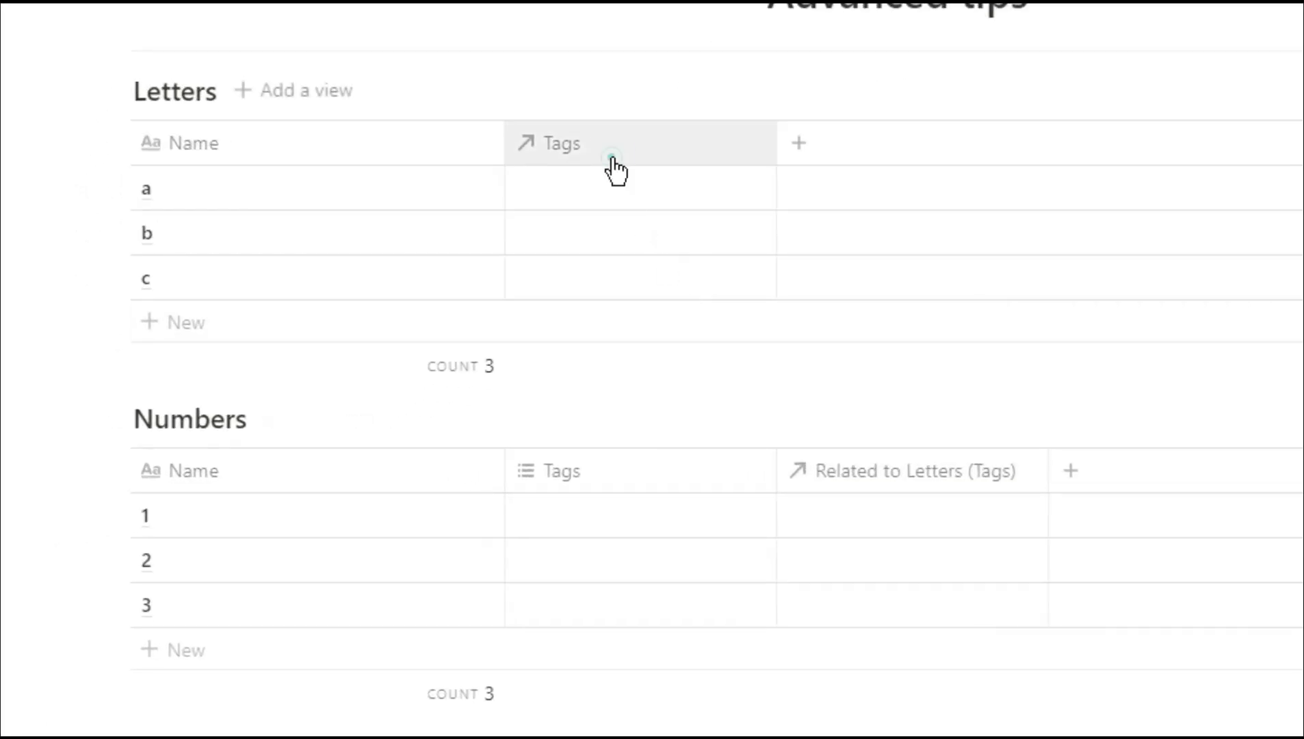
- Rename the Letters relation column to Numbers and its counterpart in Numbers to Letters
click(611, 158)
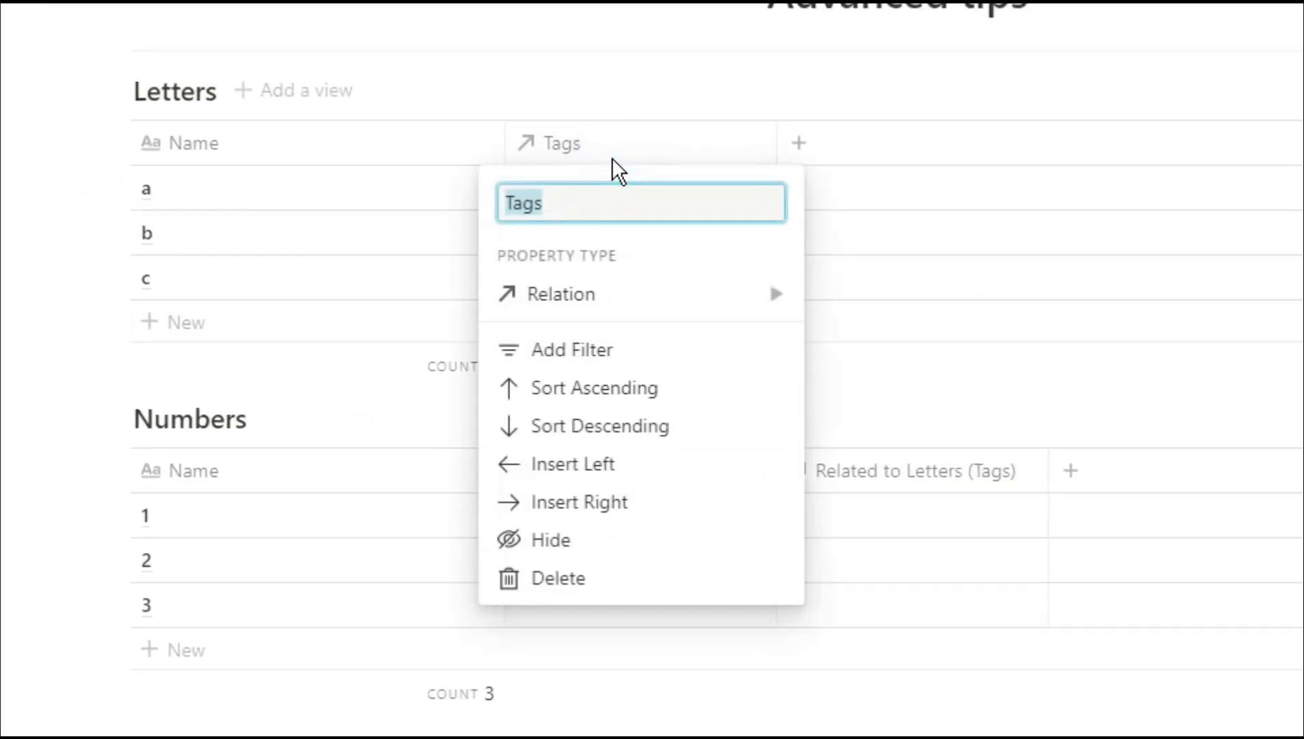
text(Numbers)
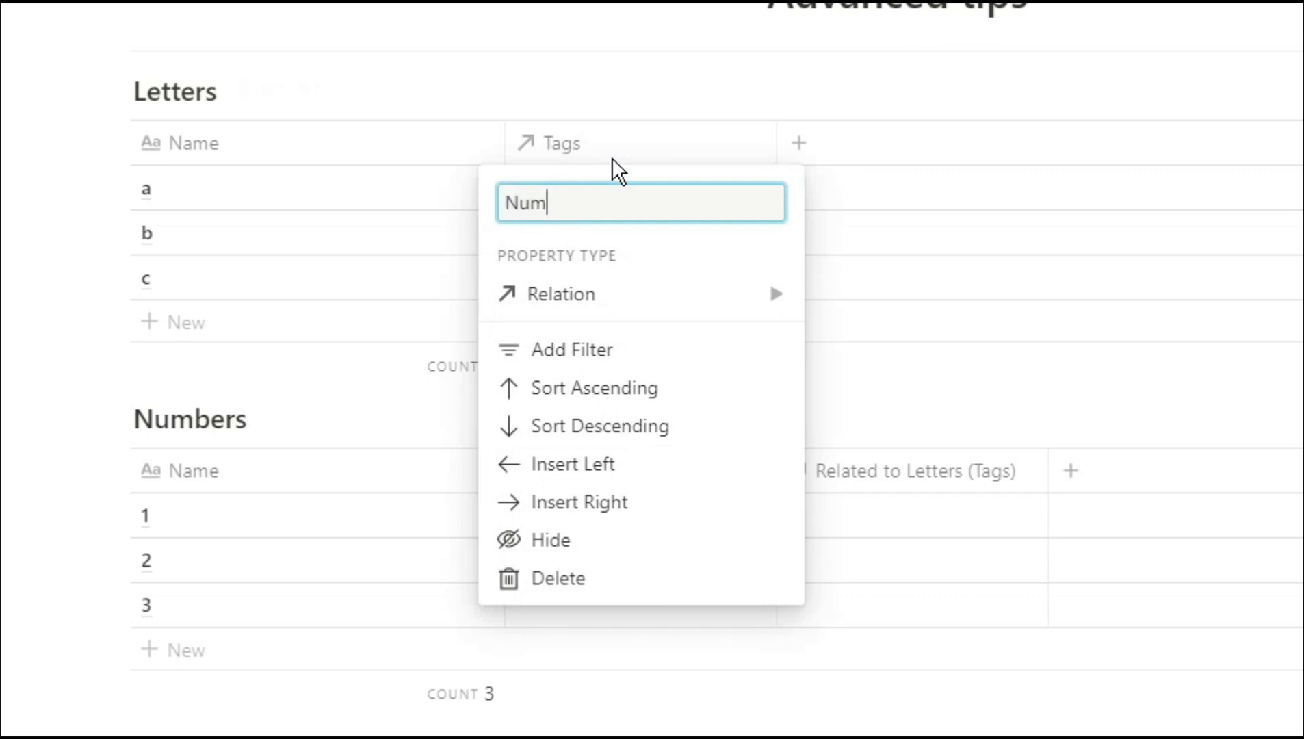
click(842, 281)
click(900, 485)
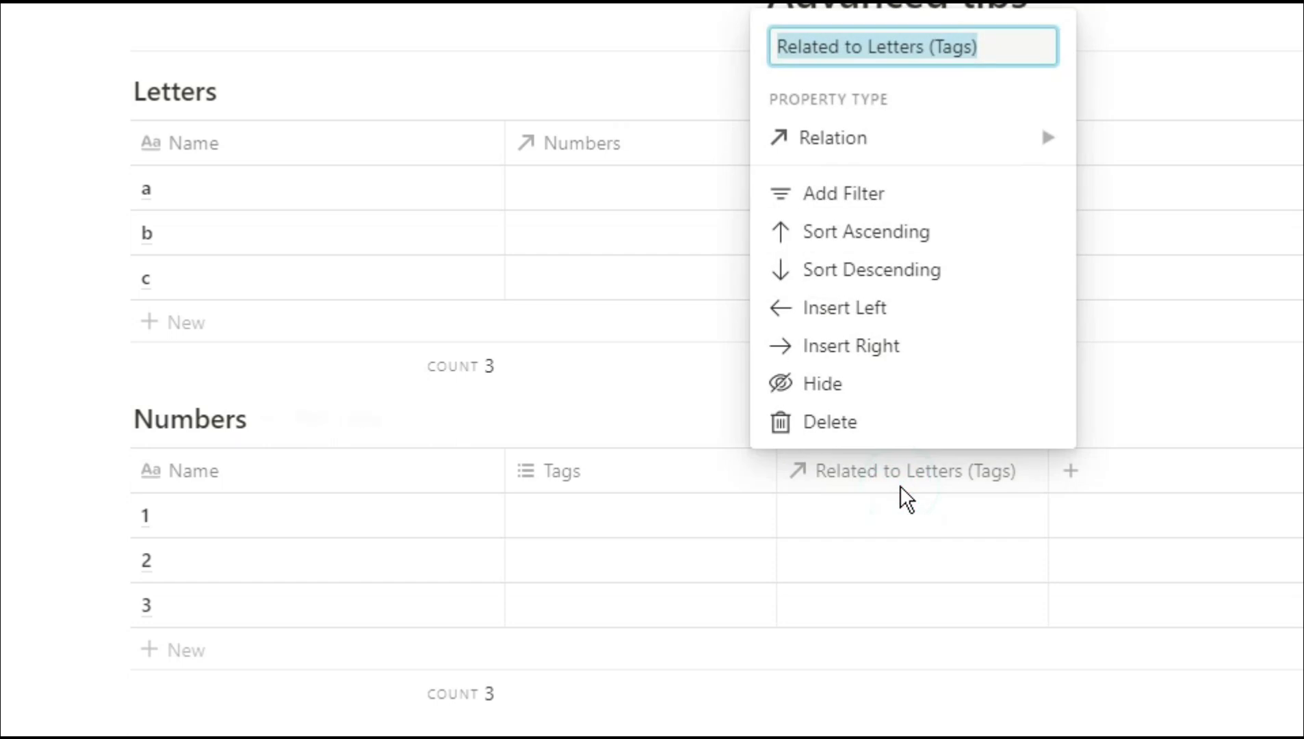
text(Letter)
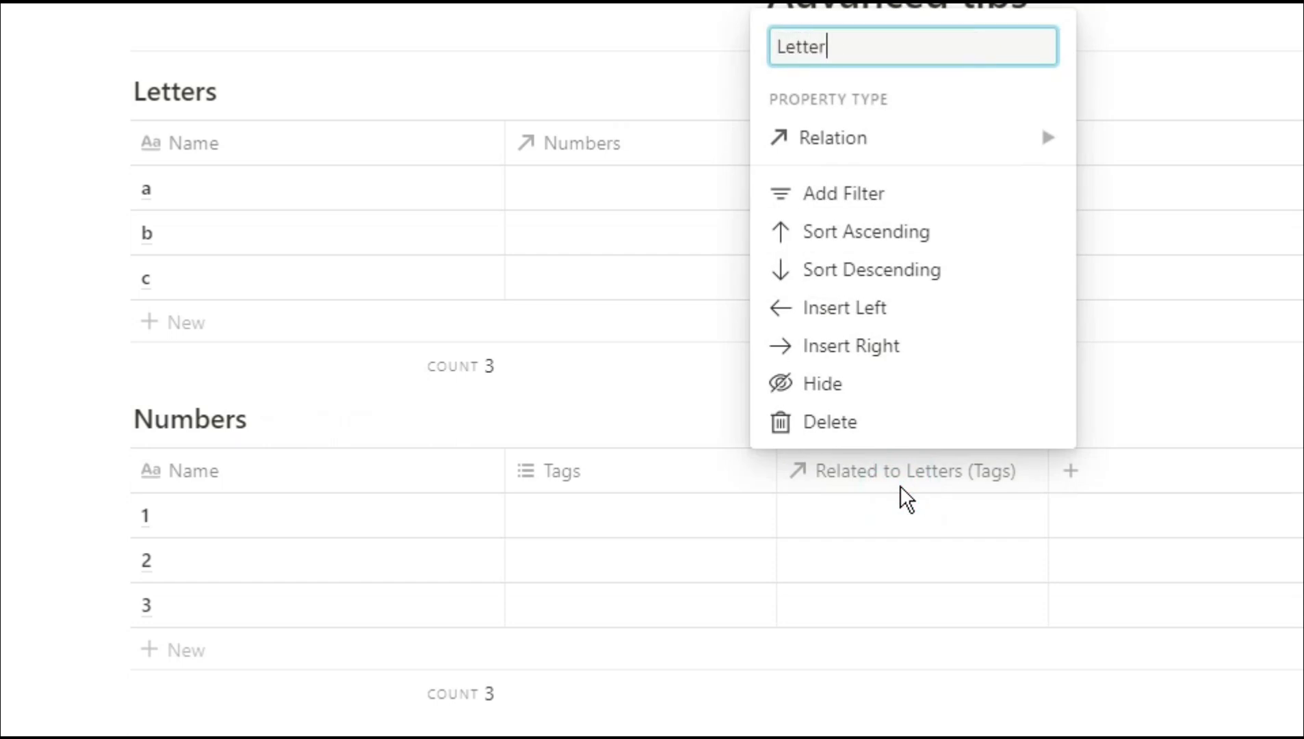
text(s)
key(Return)
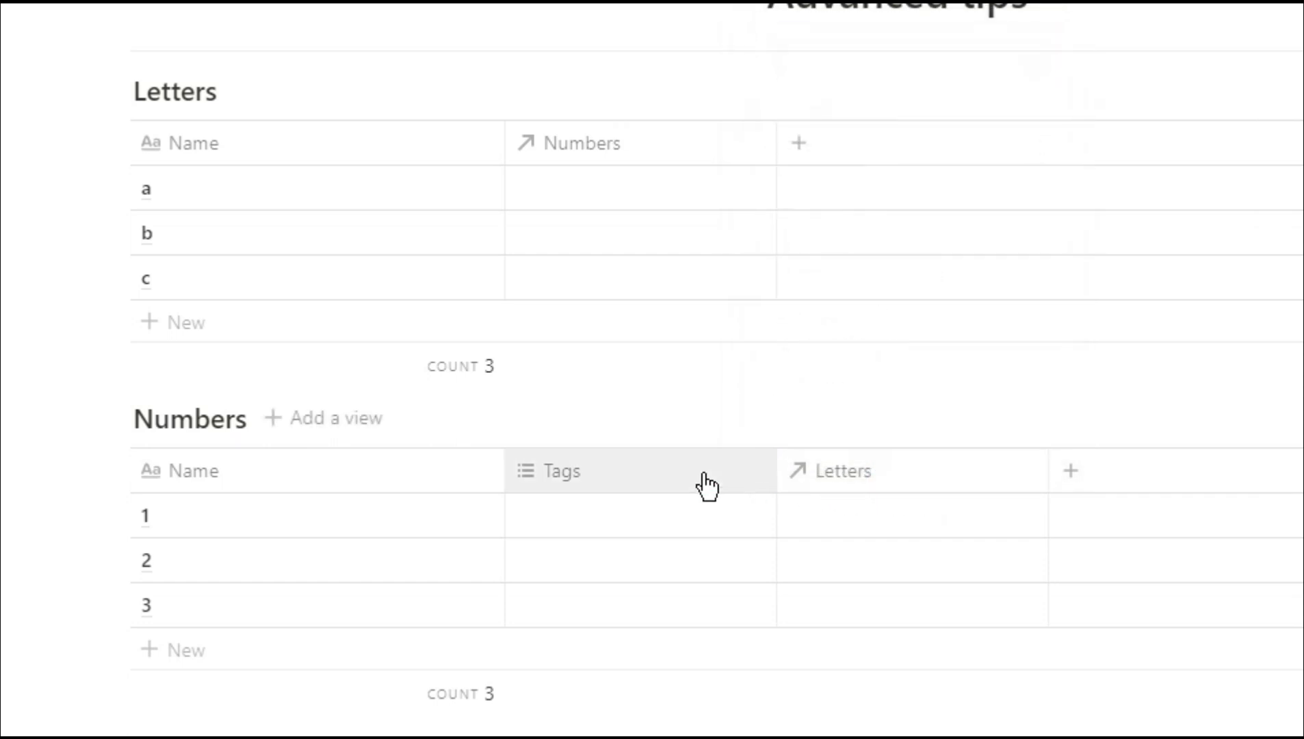
- Move the Numbers table's Tags column to the end and delete it
drag(709, 486, 959, 474)
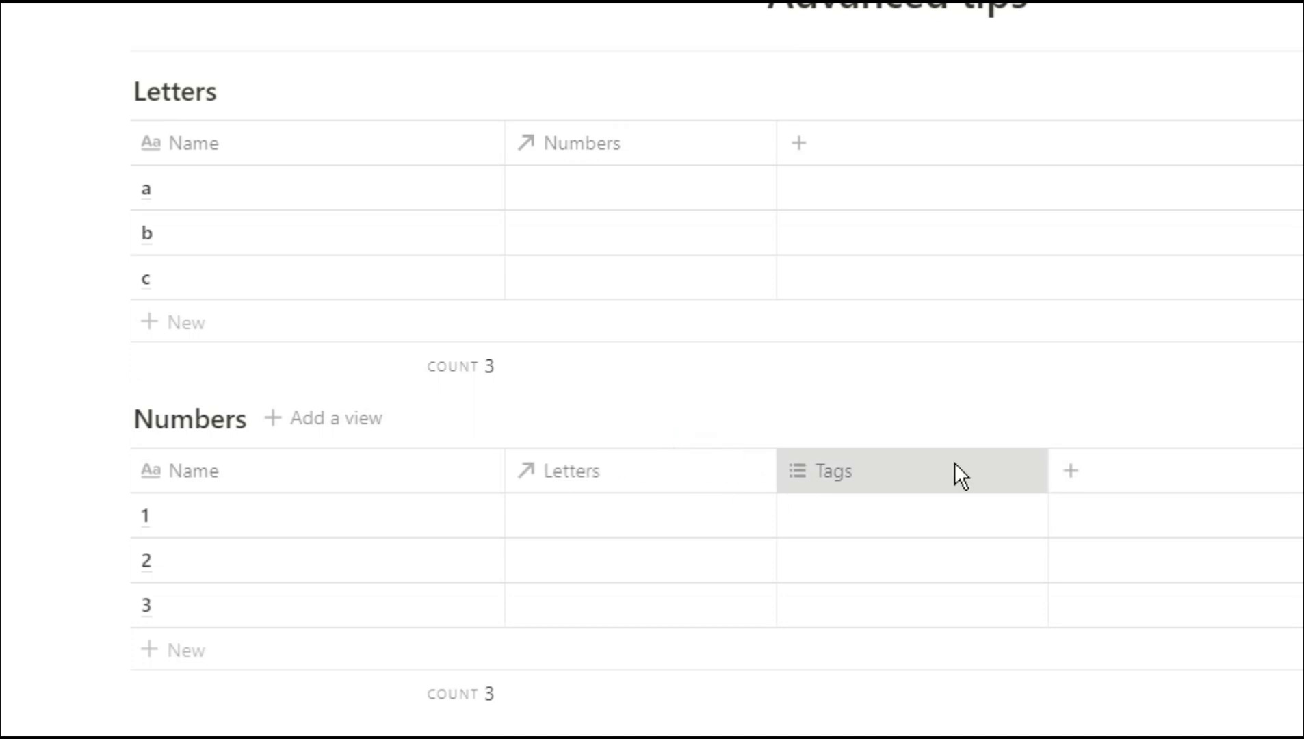
click(954, 471)
click(928, 424)
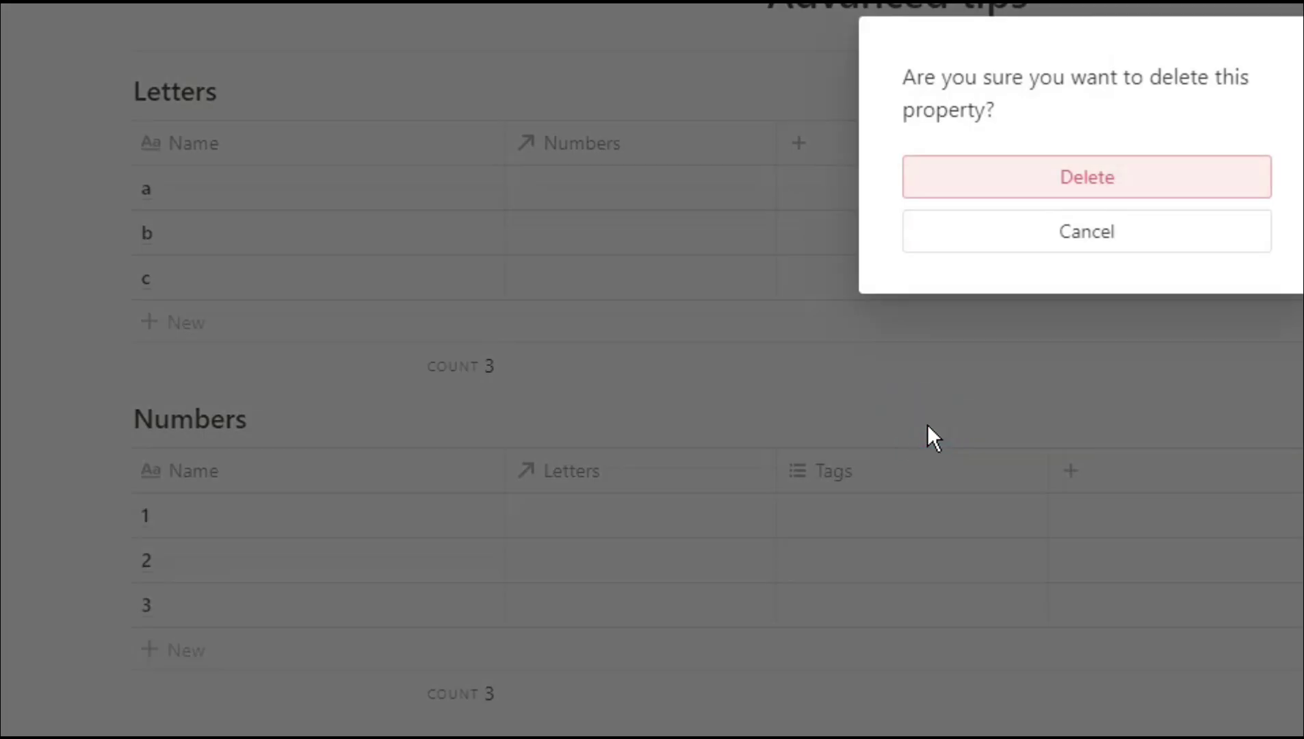
click(1078, 188)
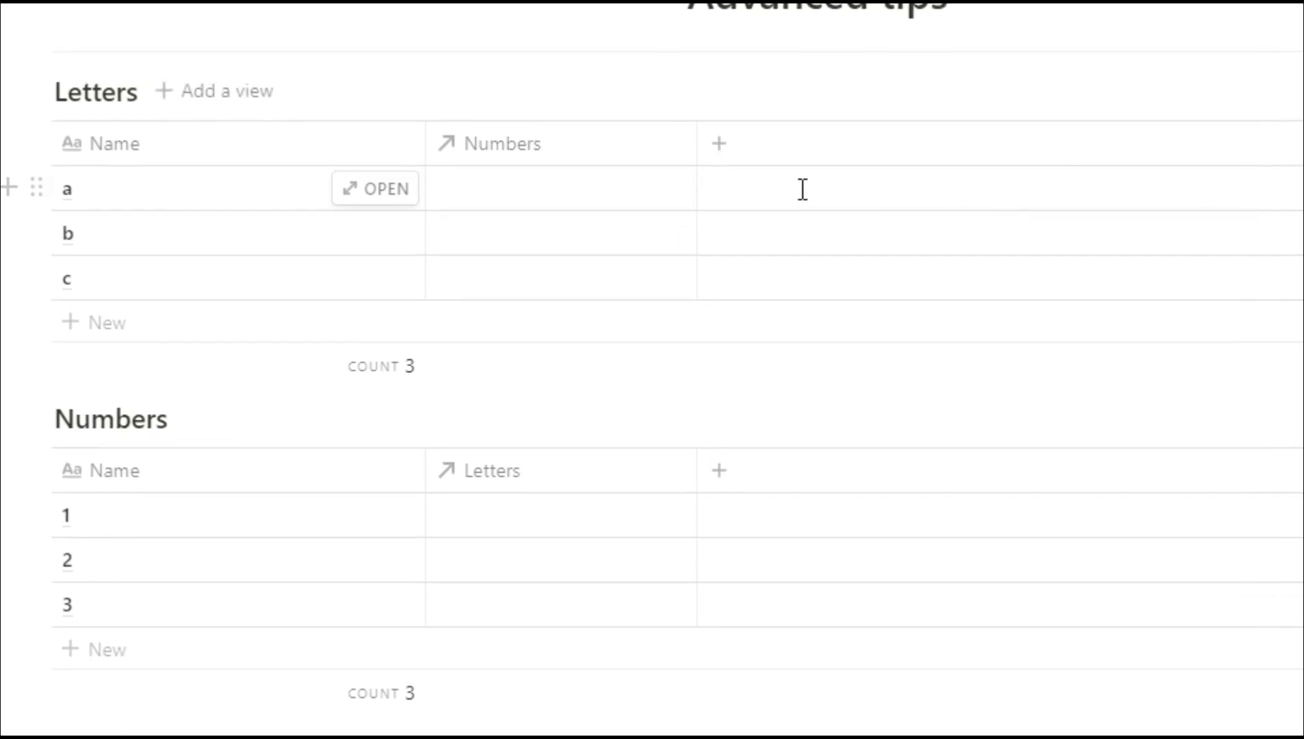
- Add relation links: number 1 to letter a, letter b to number 2, number 1 to letter c
click(281, 198)
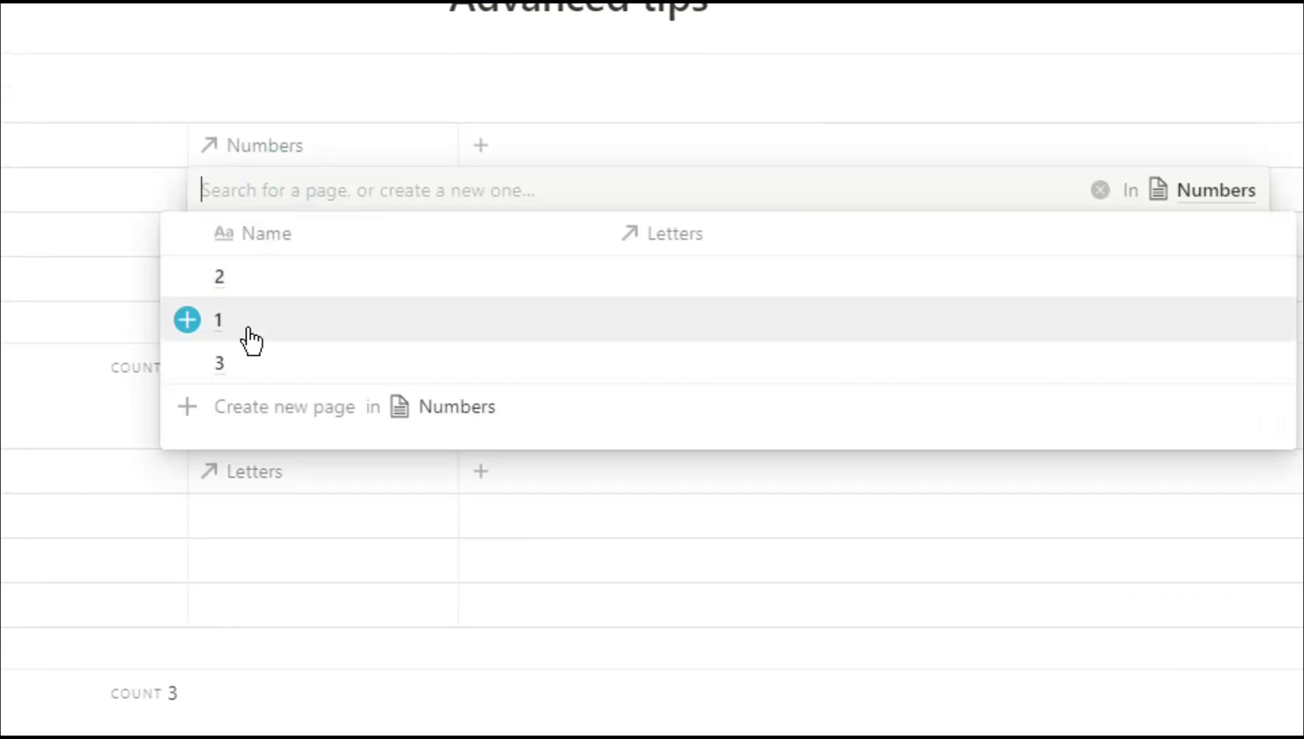
click(185, 320)
click(116, 320)
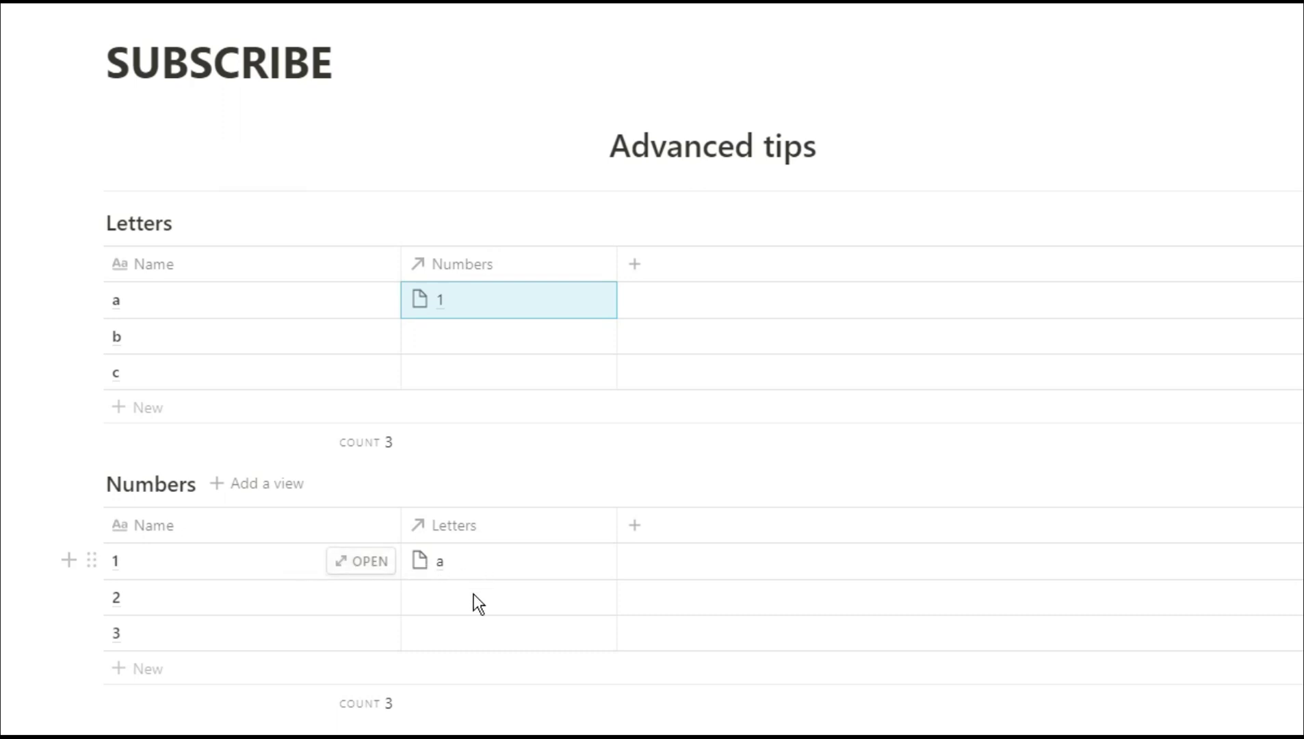
click(433, 600)
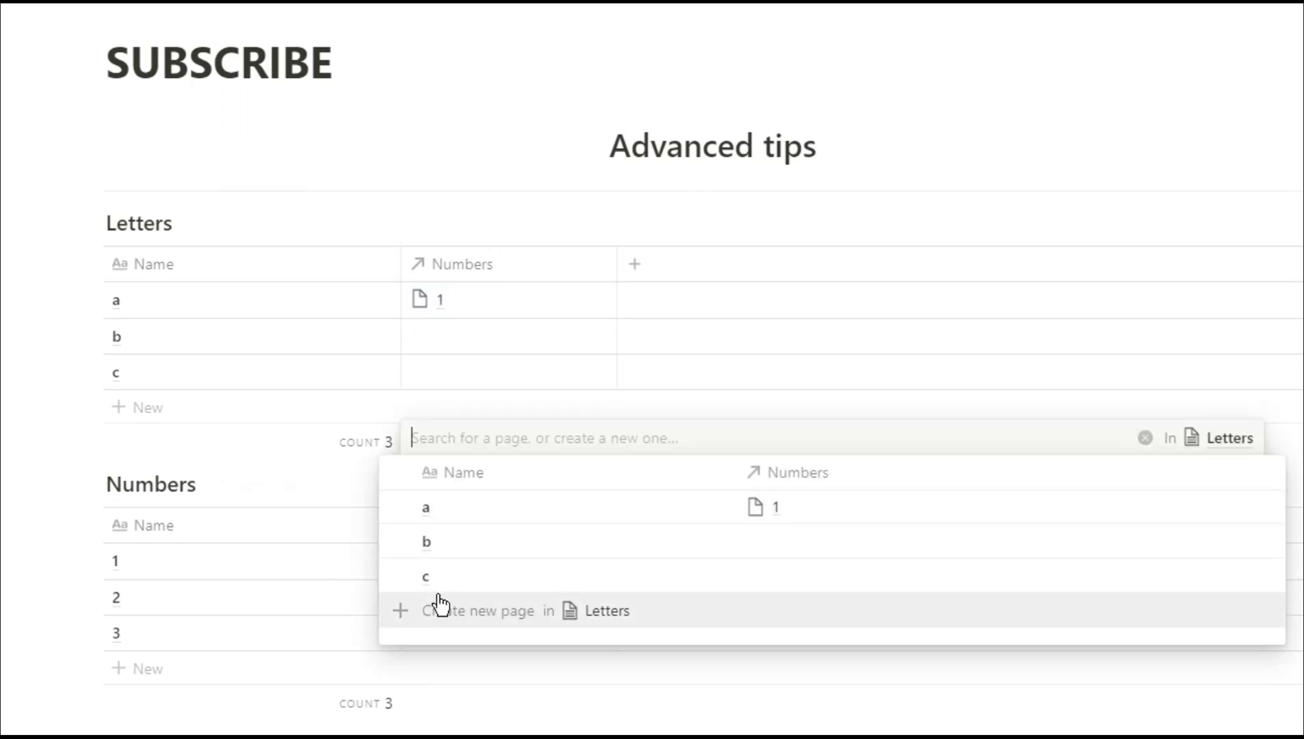
mouse_move(426, 551)
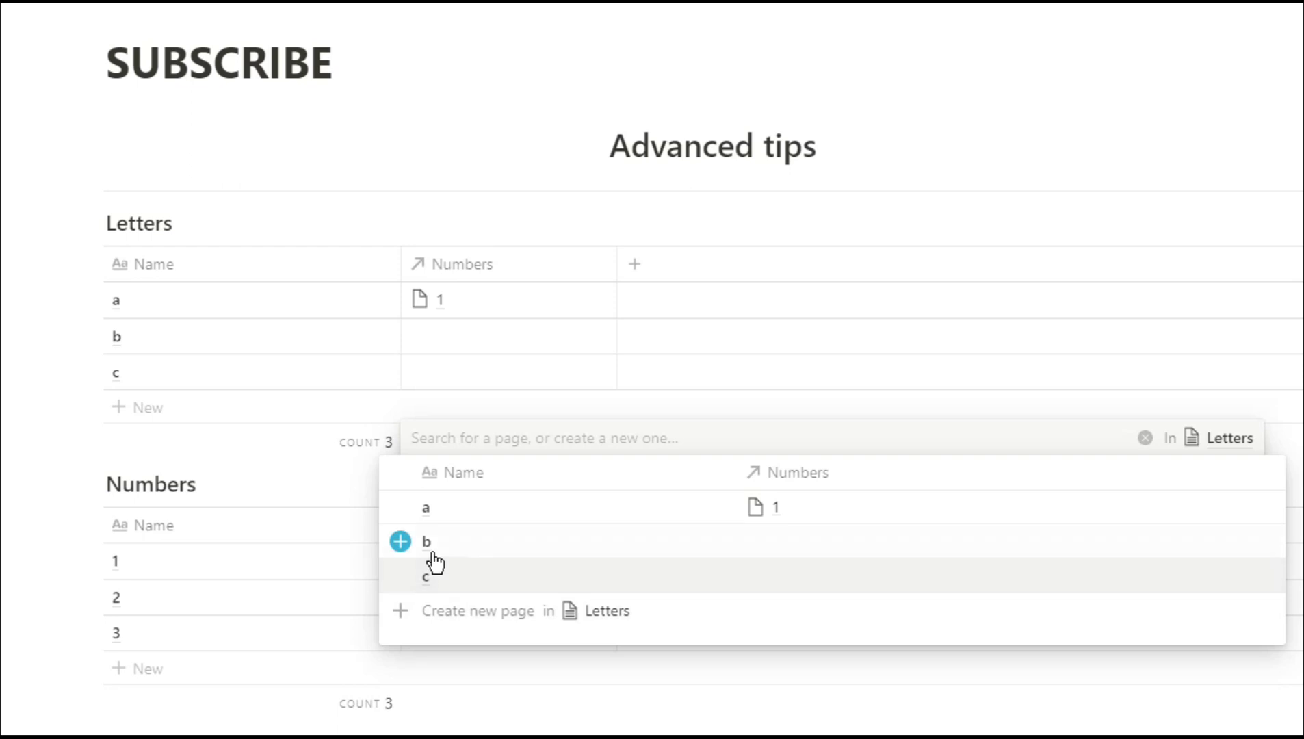
click(400, 546)
click(356, 573)
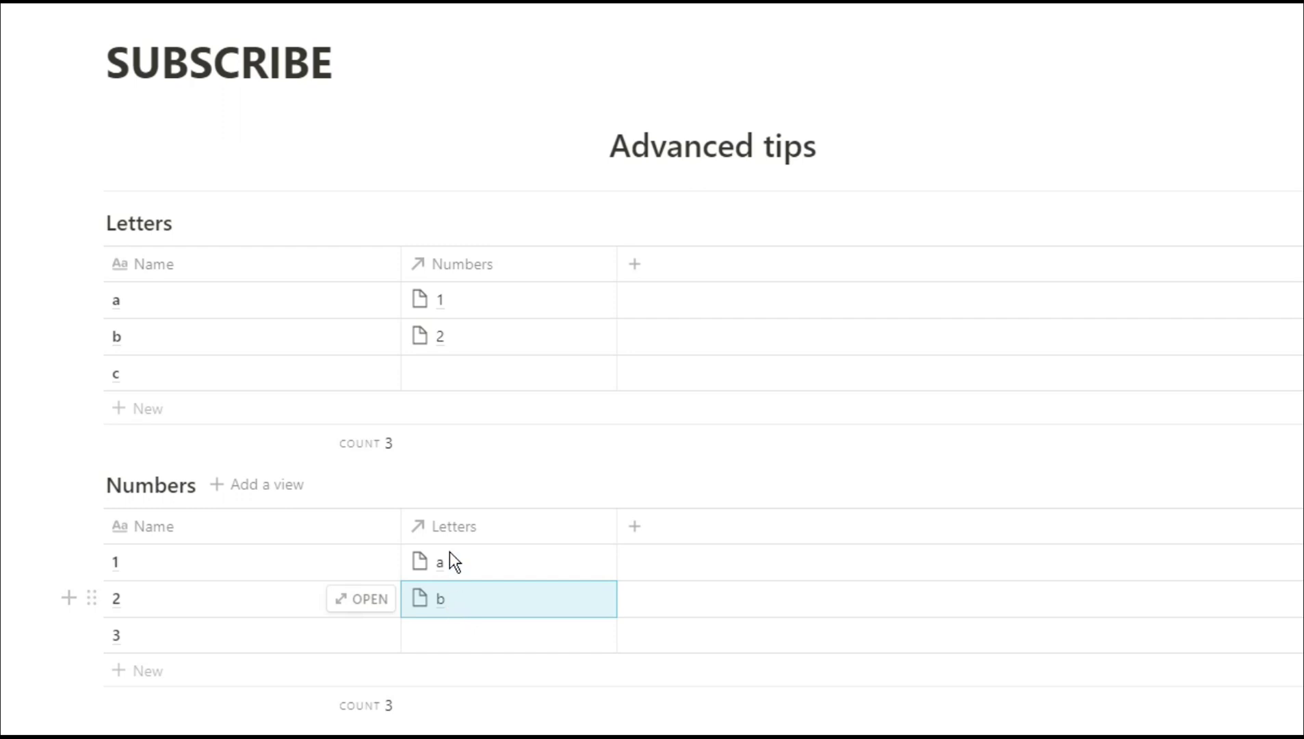
click(450, 370)
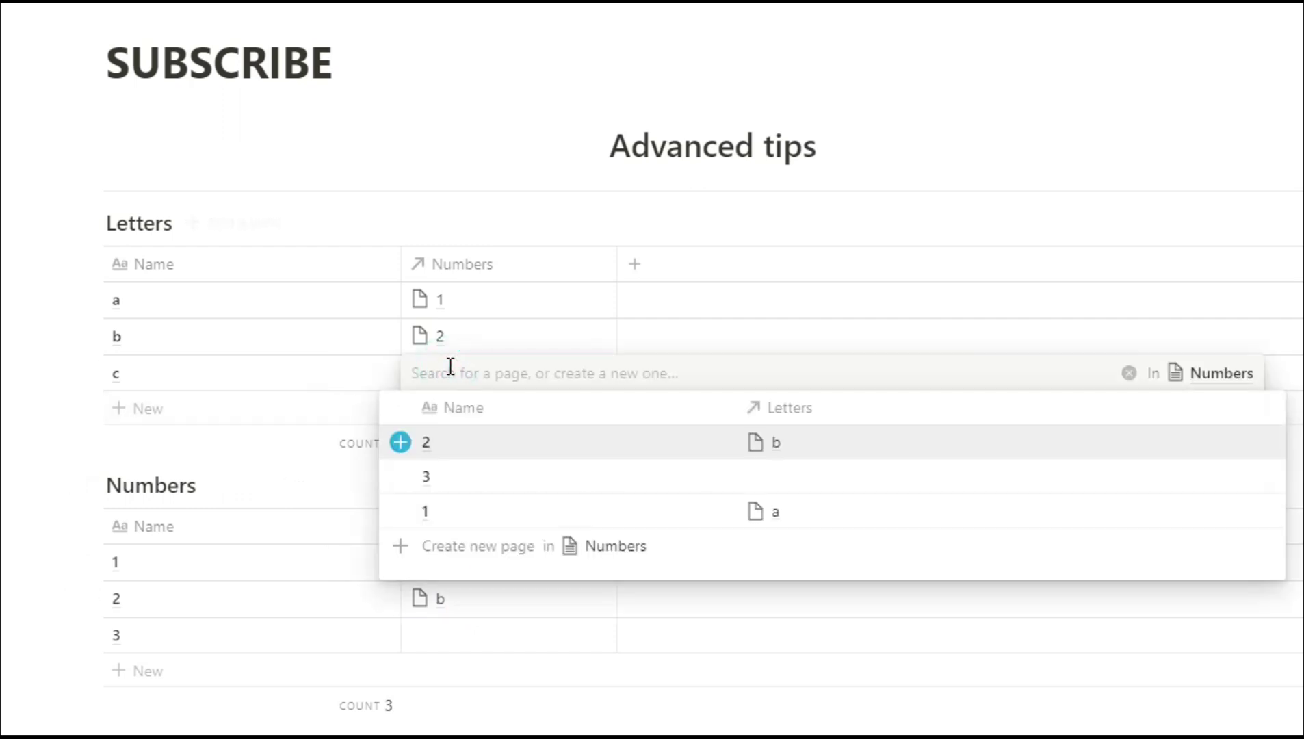
click(400, 512)
click(358, 375)
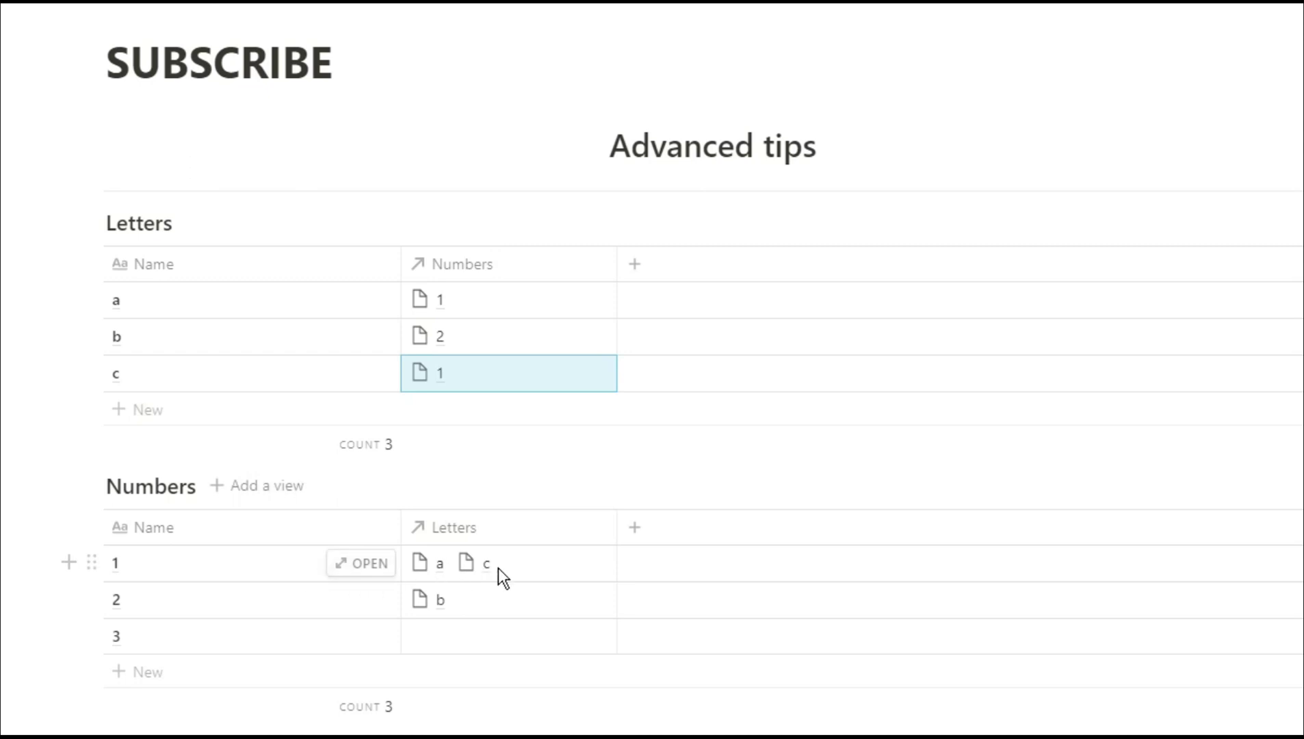
- Remove c from number 1's Letters cell and add c to number 3's Letters cell
click(516, 569)
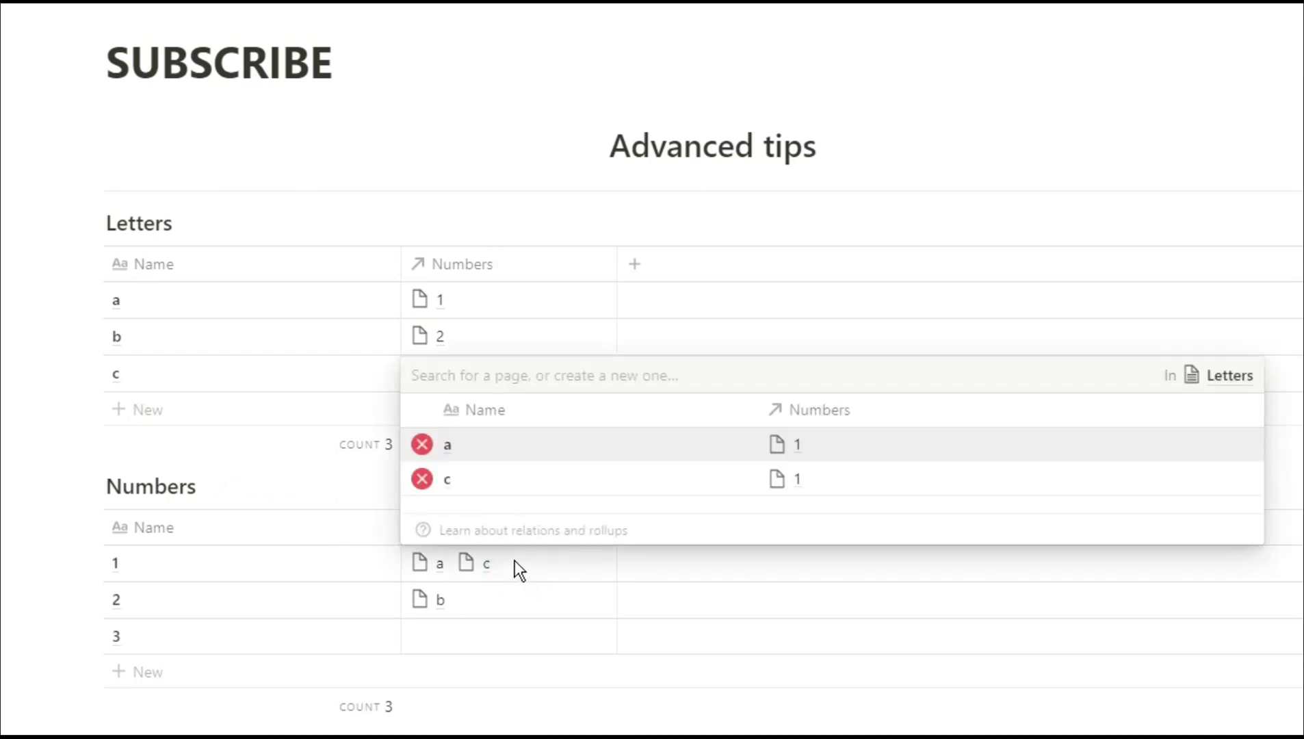
click(423, 479)
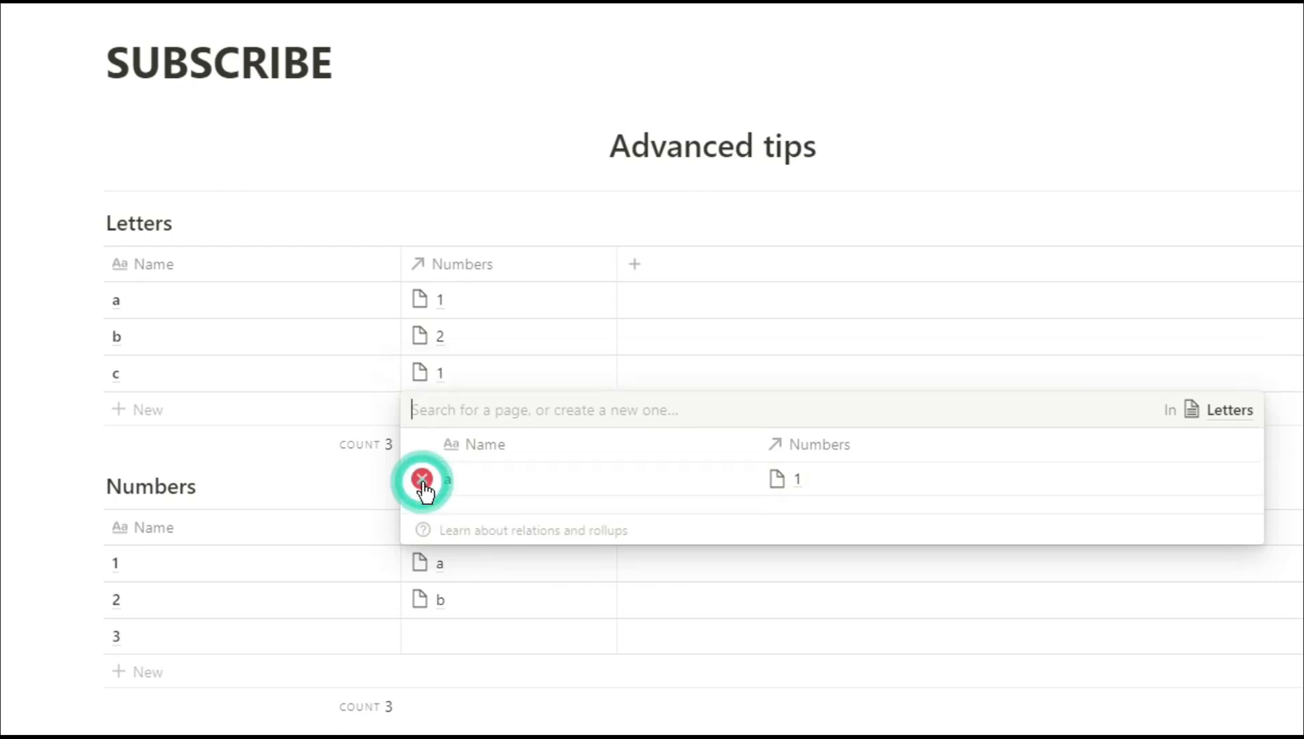
click(396, 484)
click(445, 640)
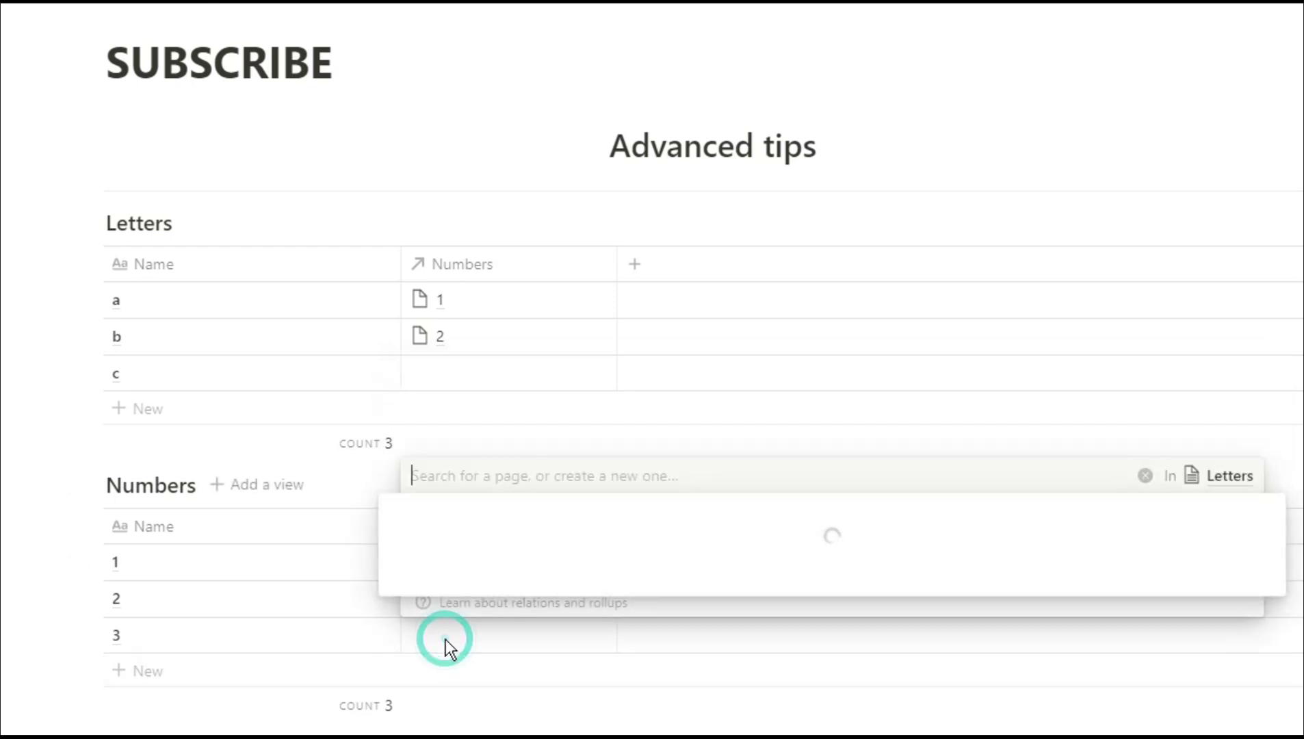
click(399, 545)
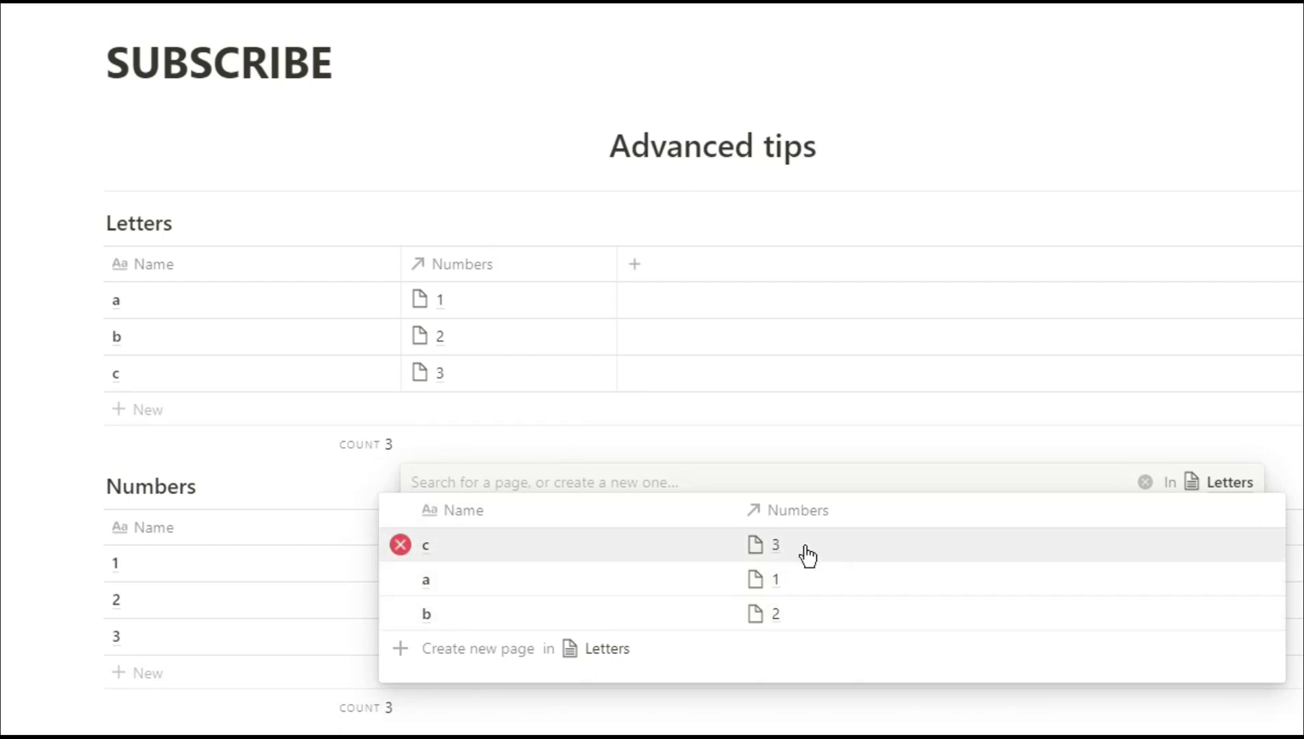
click(802, 446)
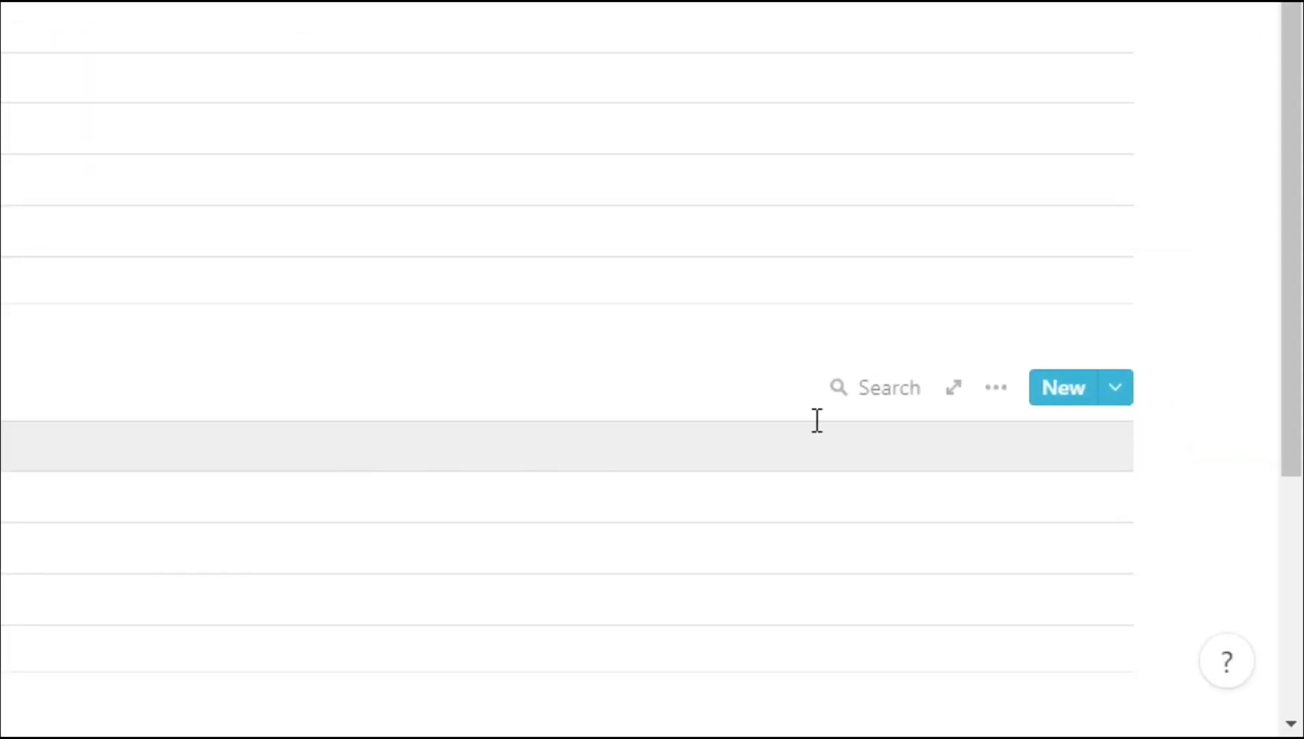
- Create a new page template for the Numbers database named 'New number'
click(1117, 386)
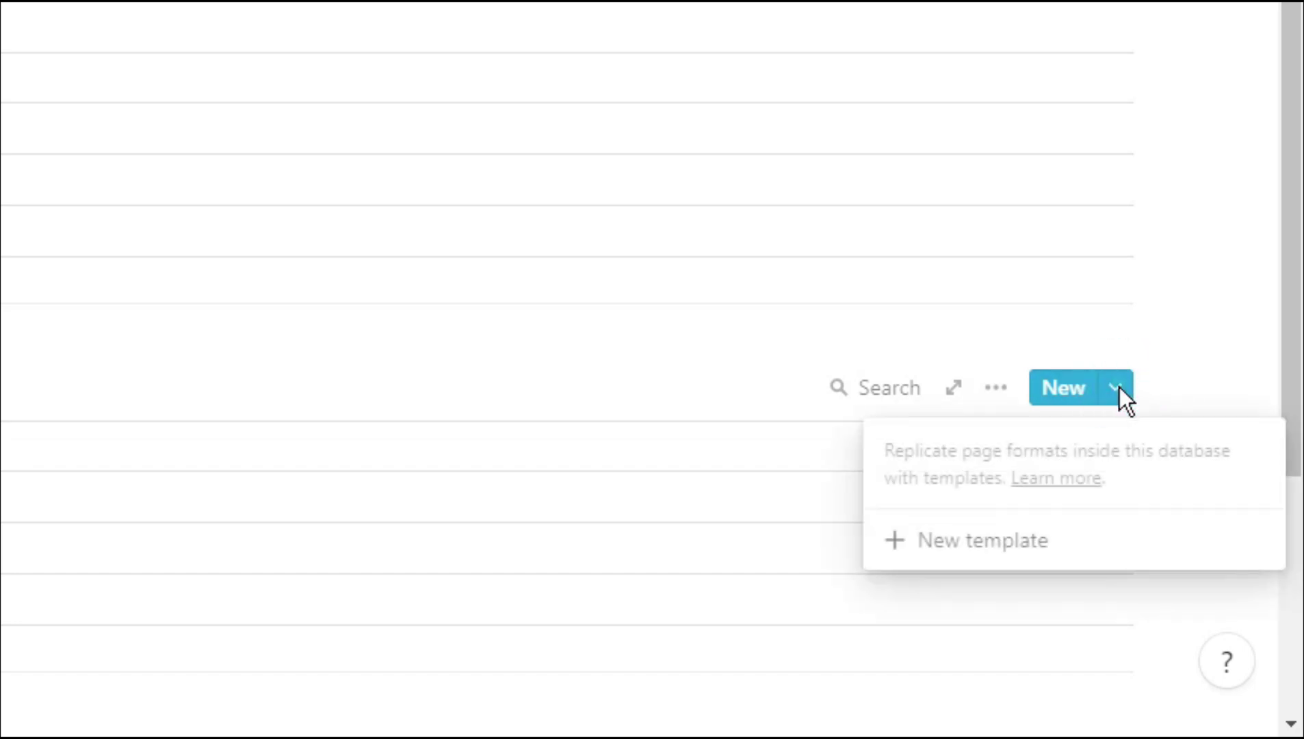
click(1097, 556)
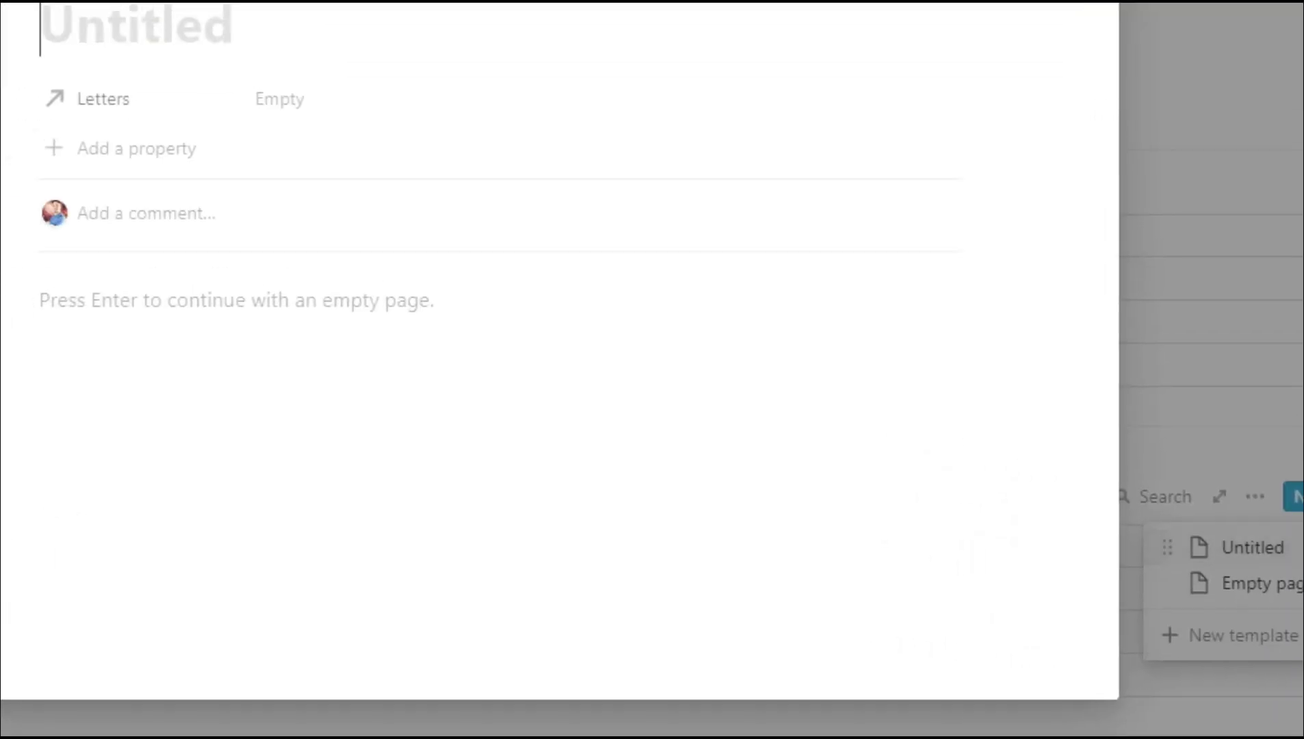
text(N)
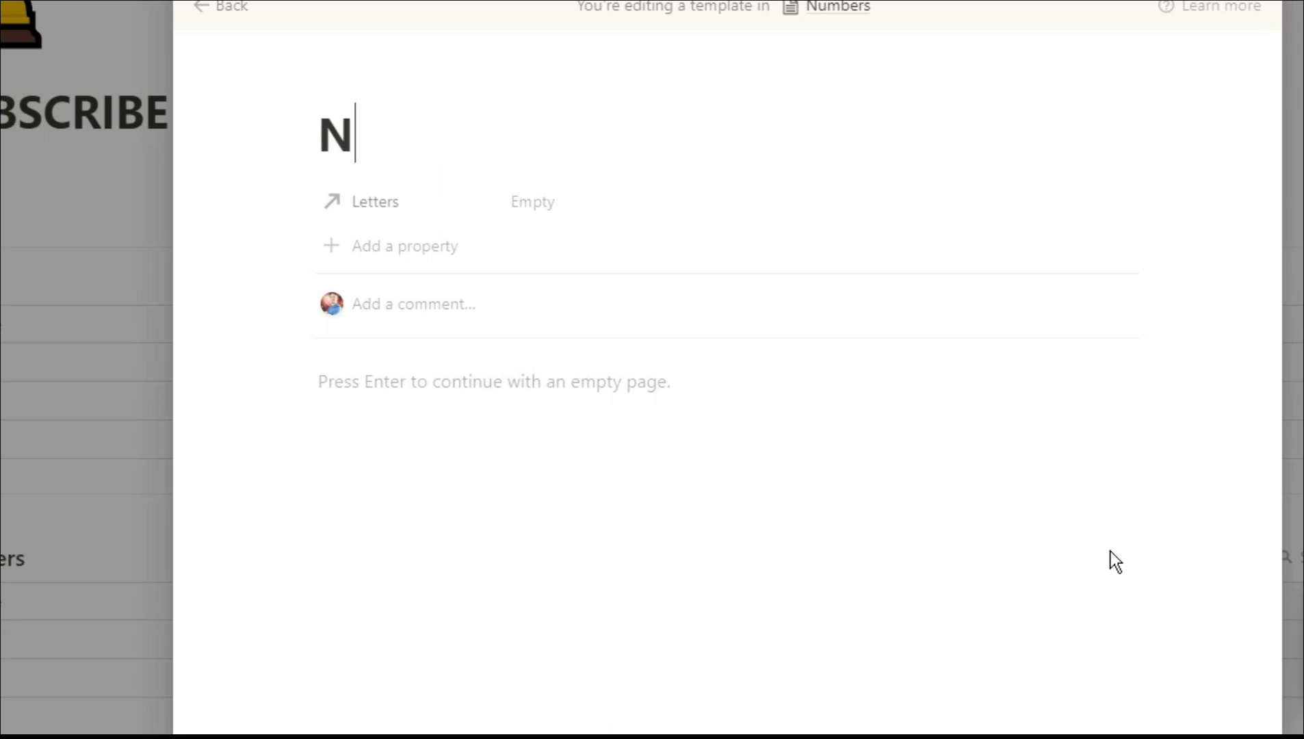
text(ew nu)
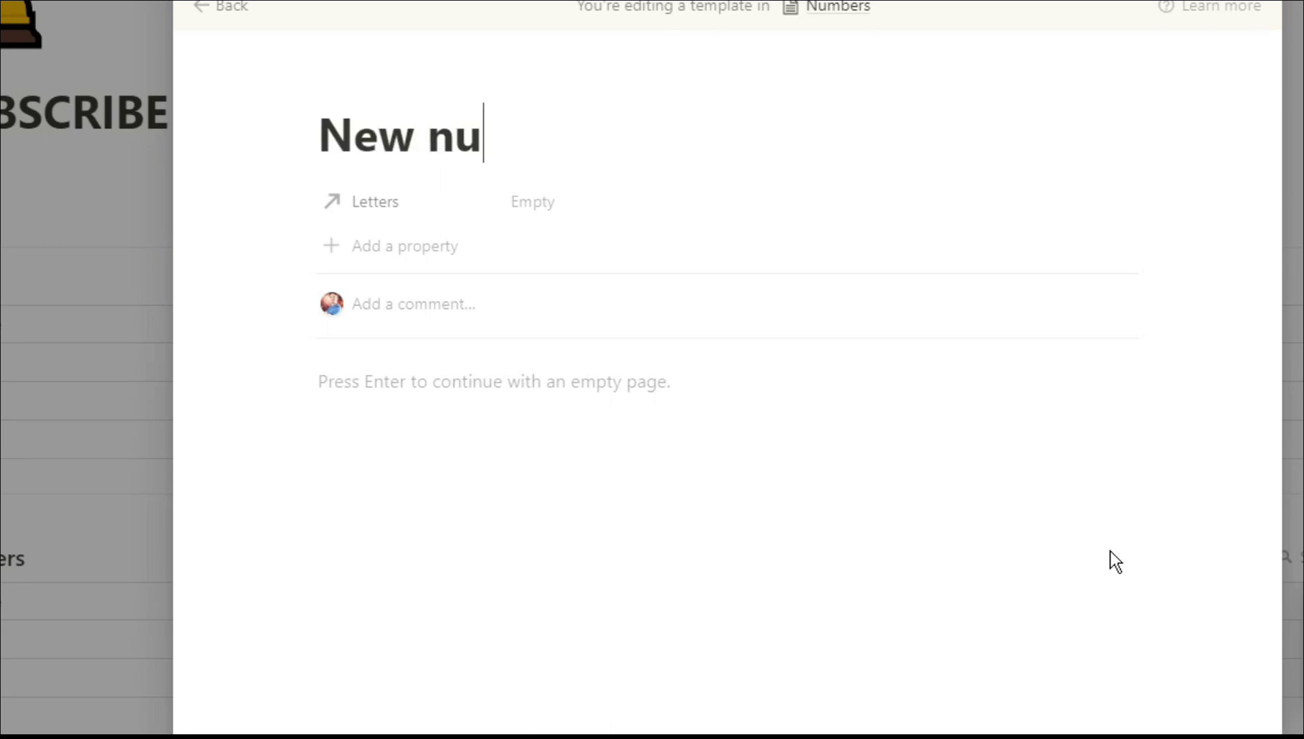
text(mber)
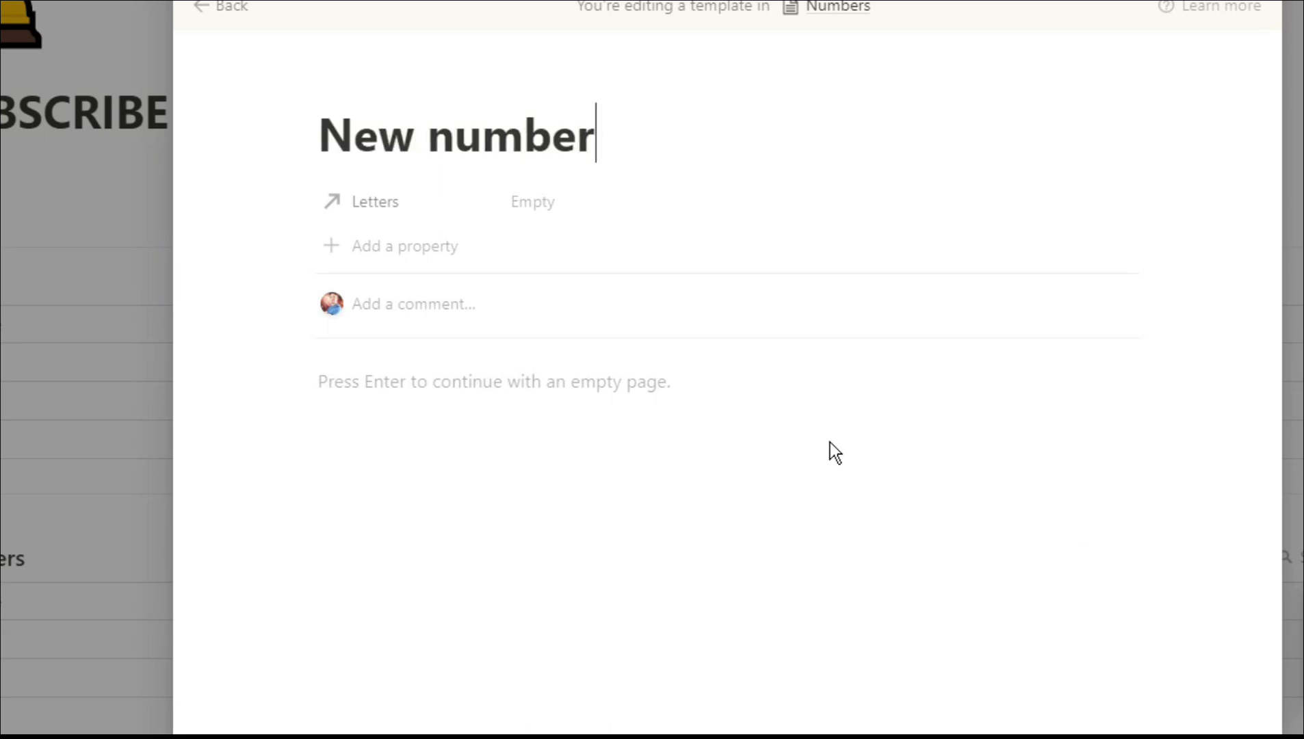
- Set the template's Letters property to page a and exit the template
click(555, 216)
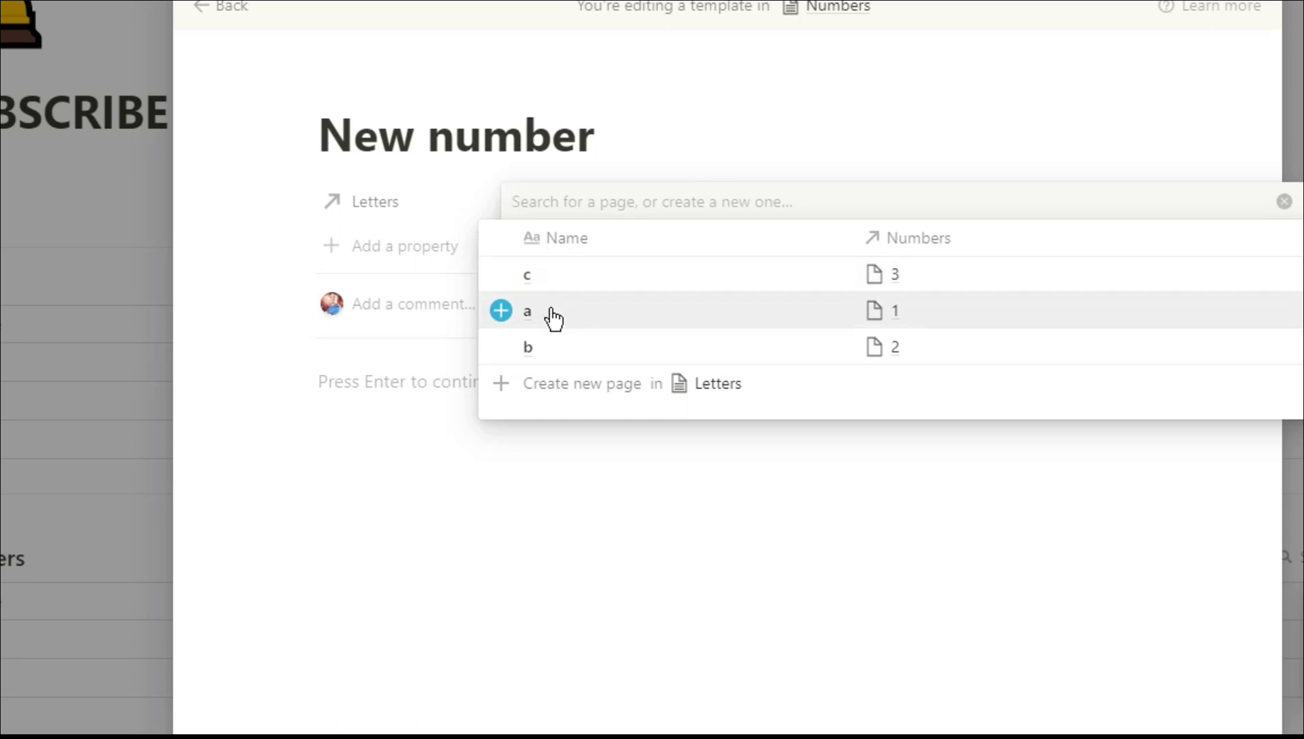
click(500, 312)
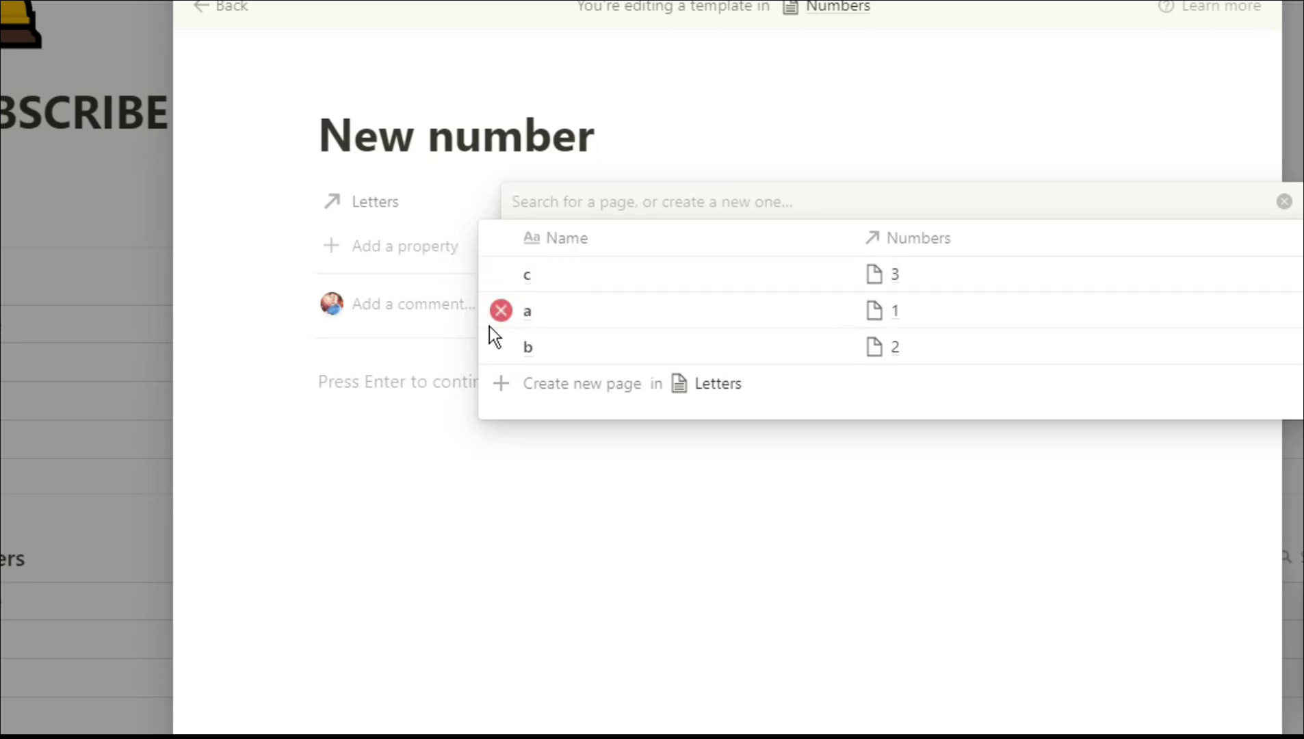
click(434, 419)
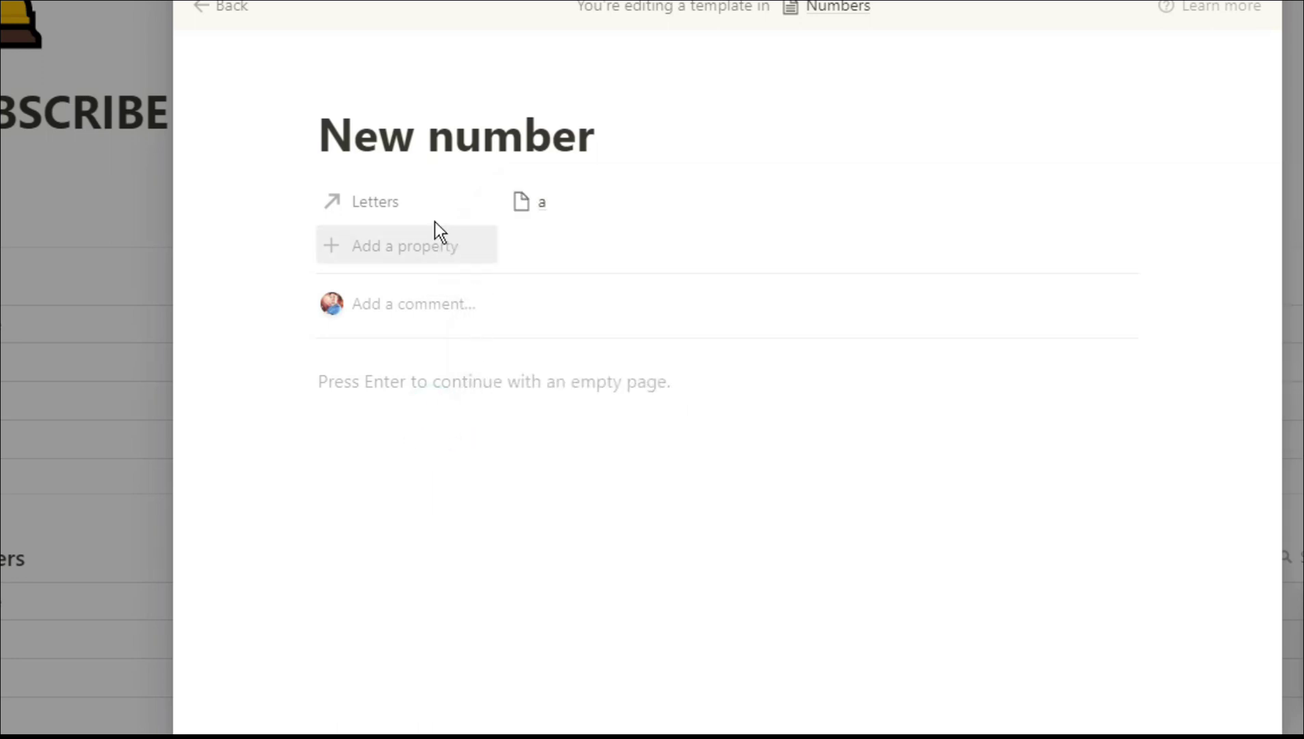
click(221, 6)
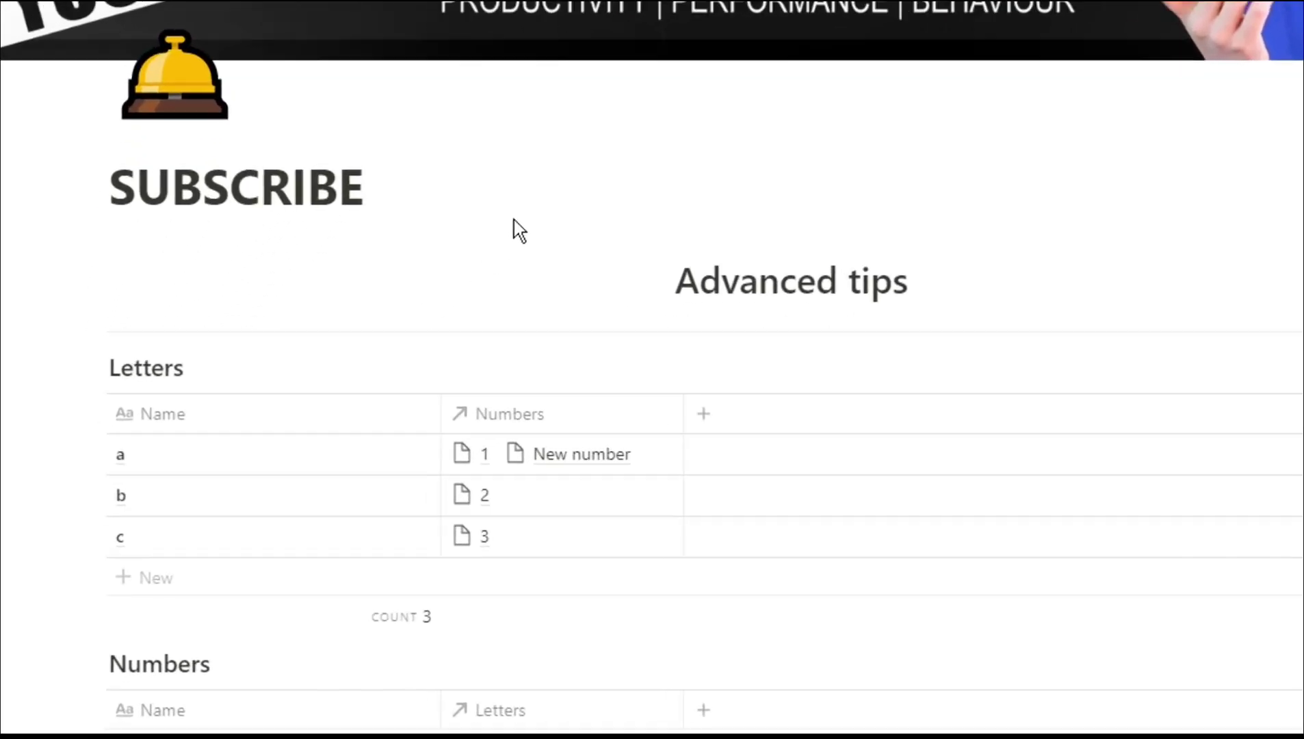
- Add Numbers entry 4 using the New number template, linking it to letter a
click(374, 370)
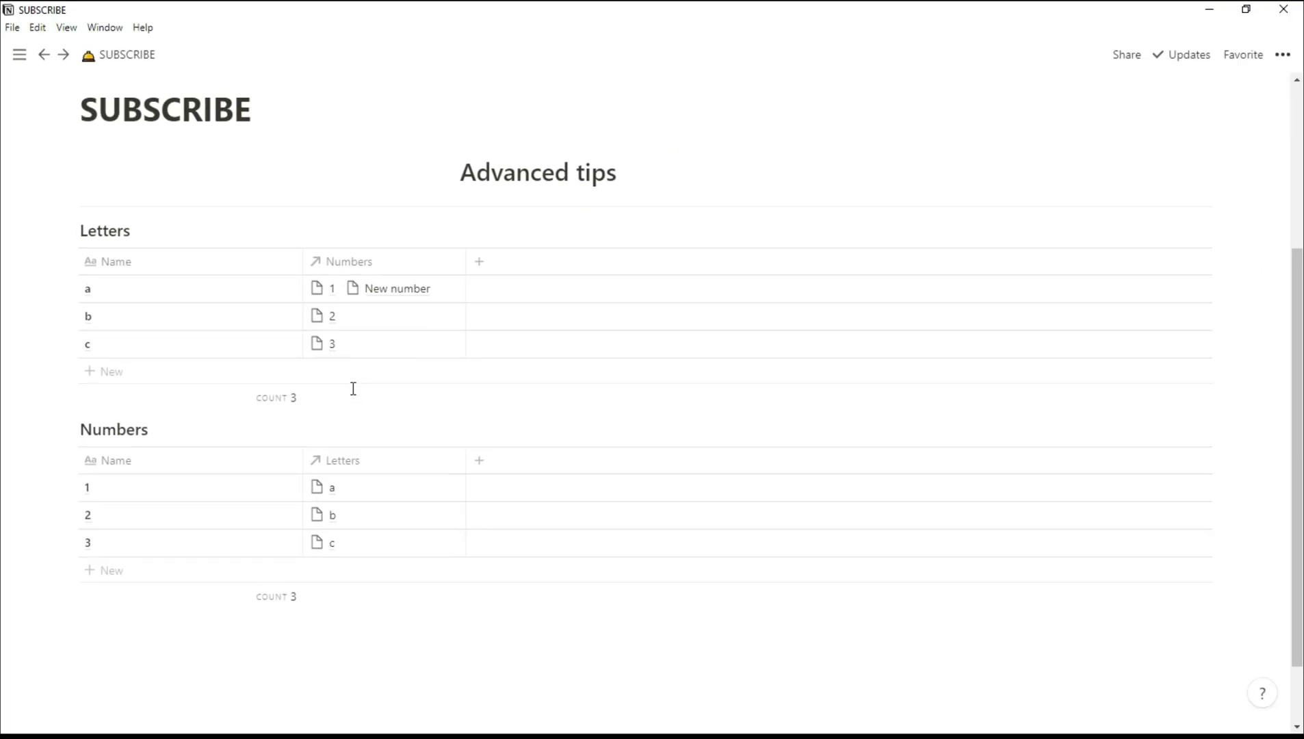
scroll(372, 326, down, 1)
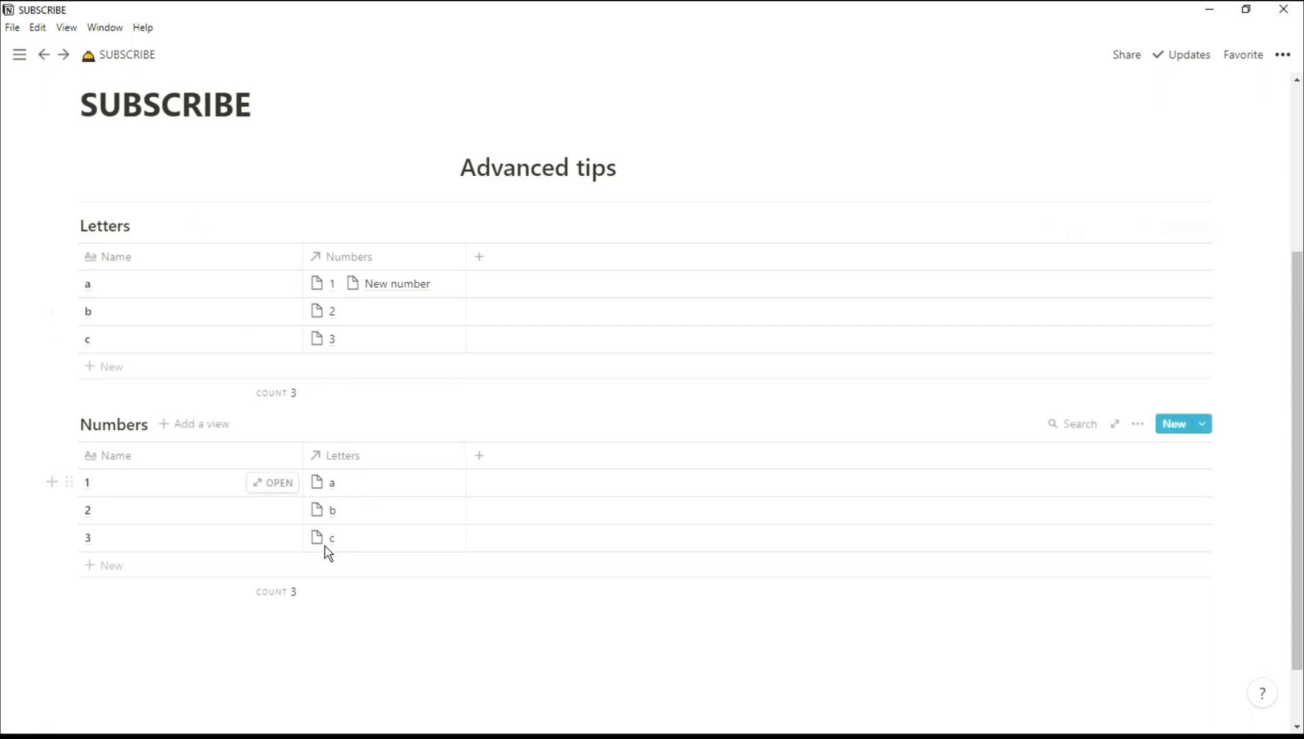
click(121, 572)
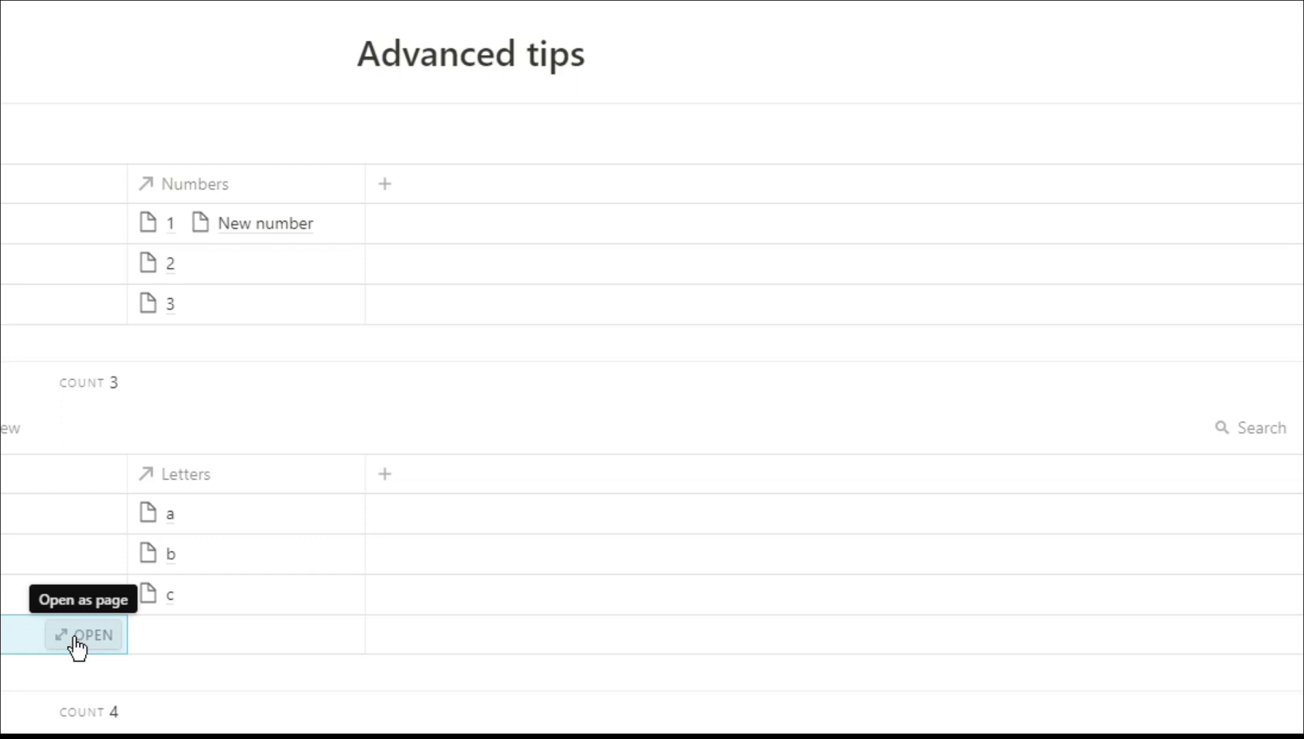
click(164, 603)
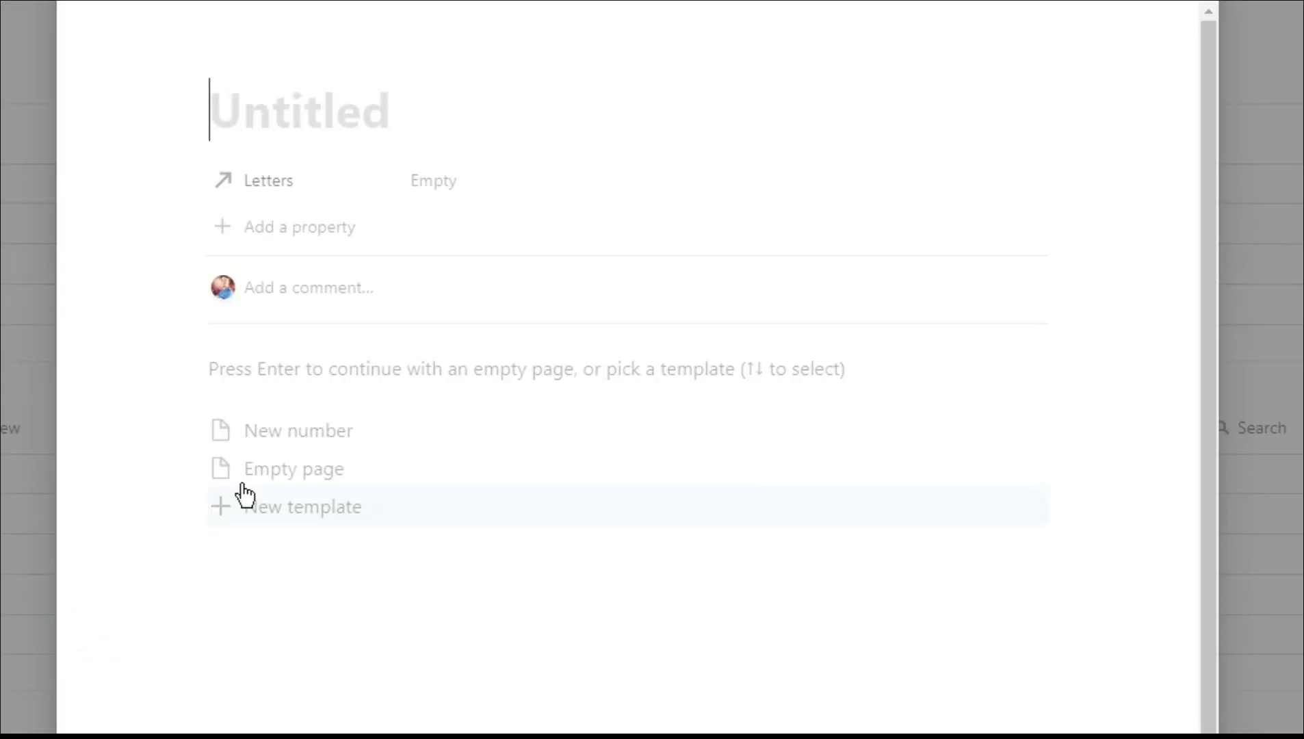
click(395, 437)
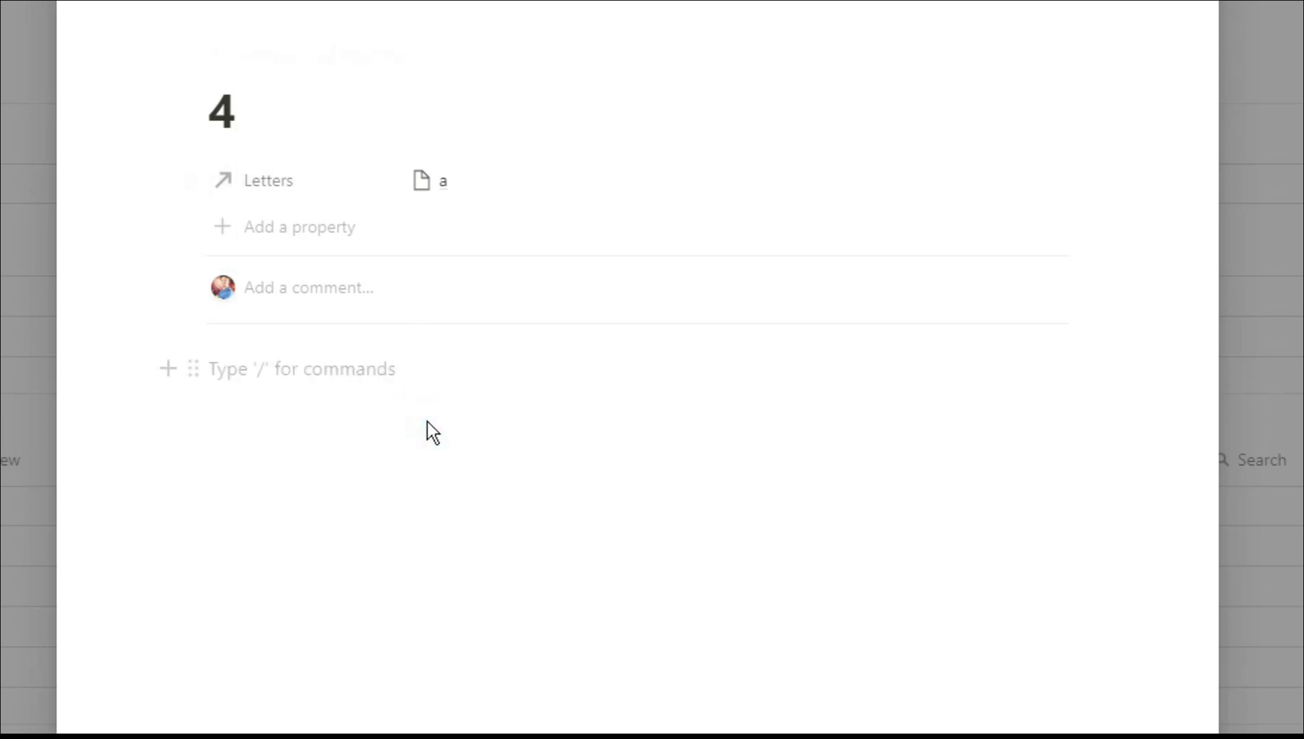
key(BackSpace)
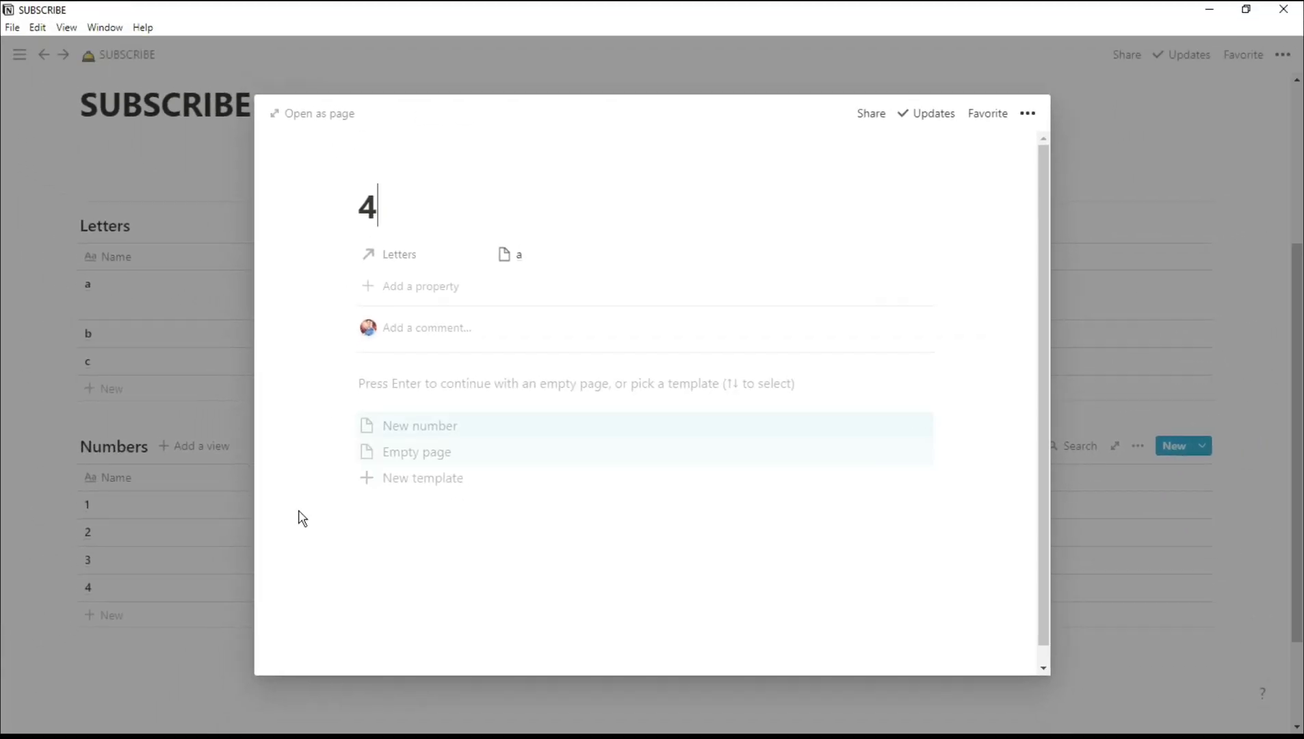
click(208, 426)
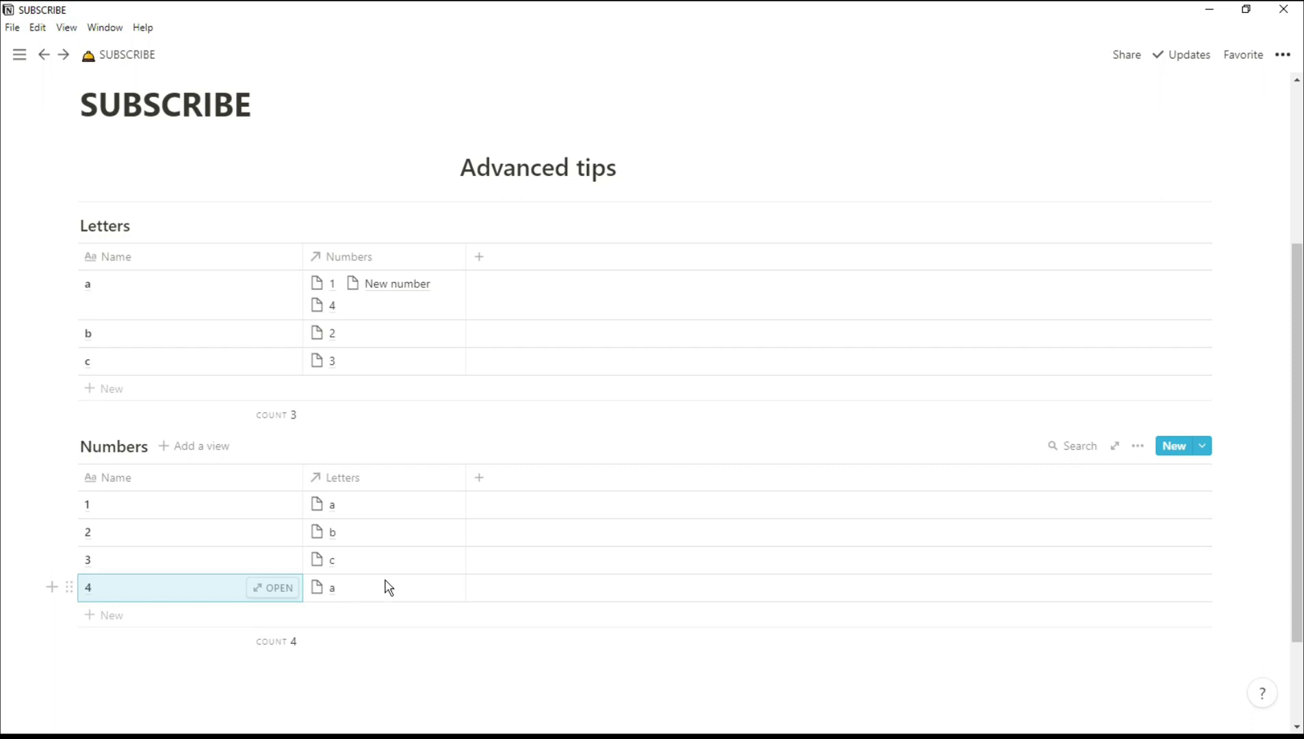
- Turn both the Numbers and Letters databases into full pages
click(1134, 448)
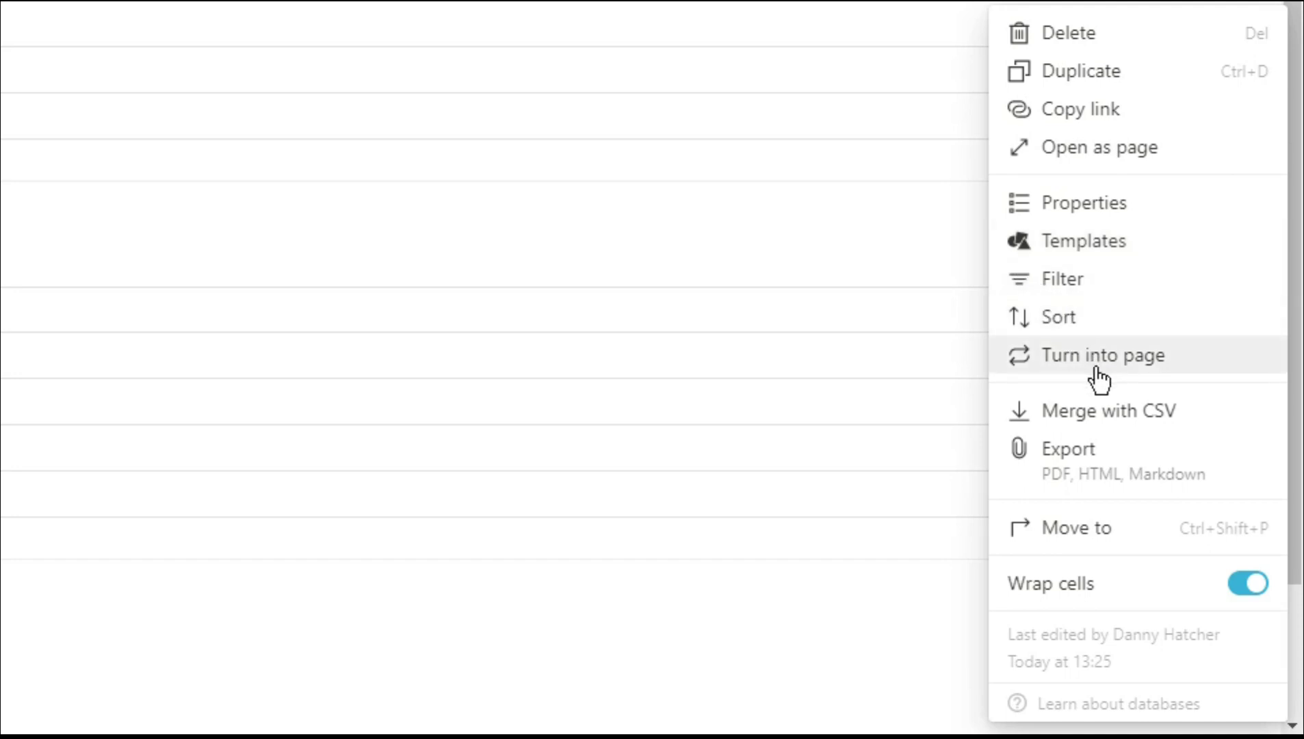
click(1087, 375)
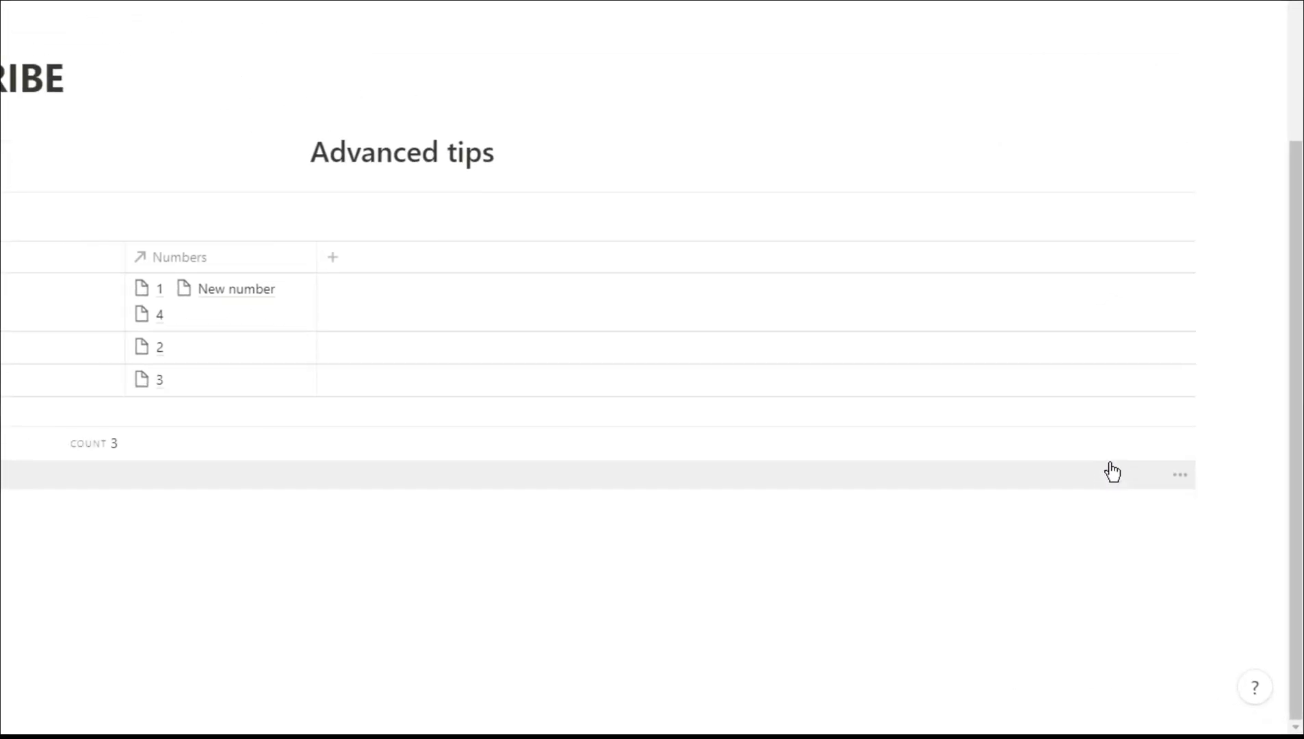
click(1105, 225)
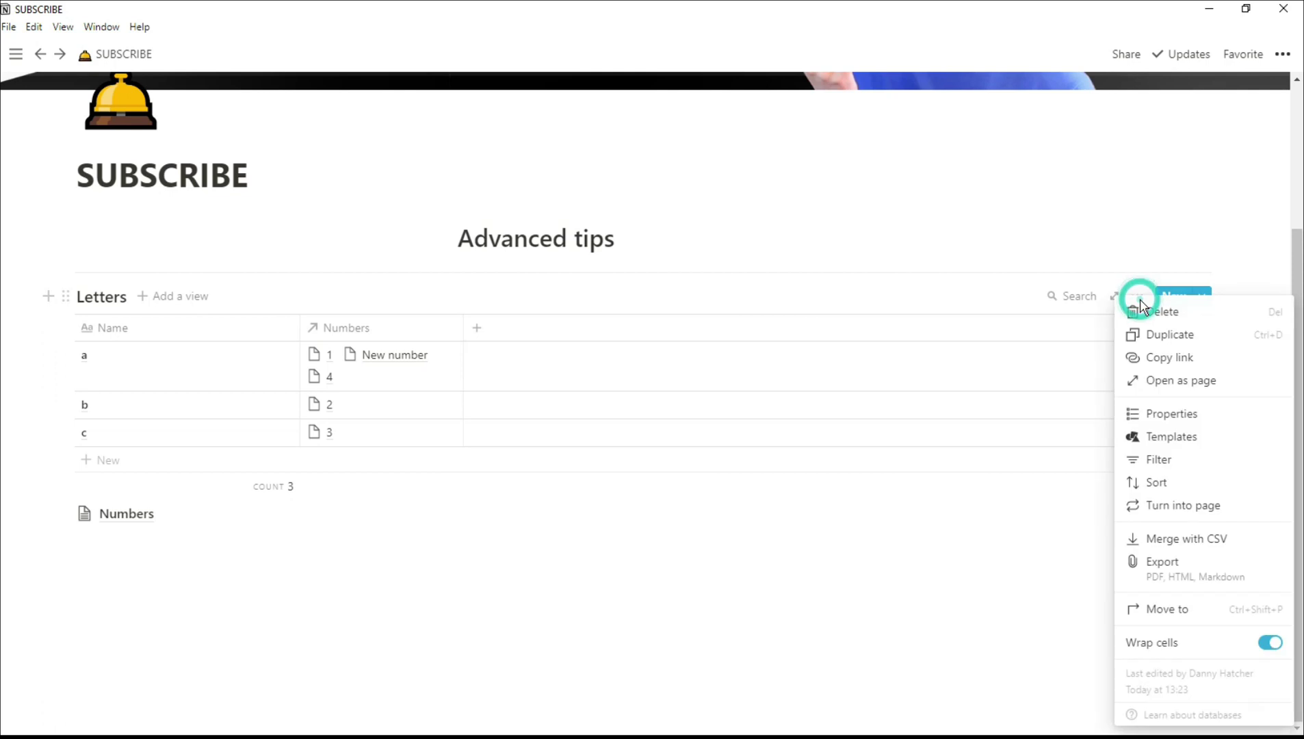
click(1184, 507)
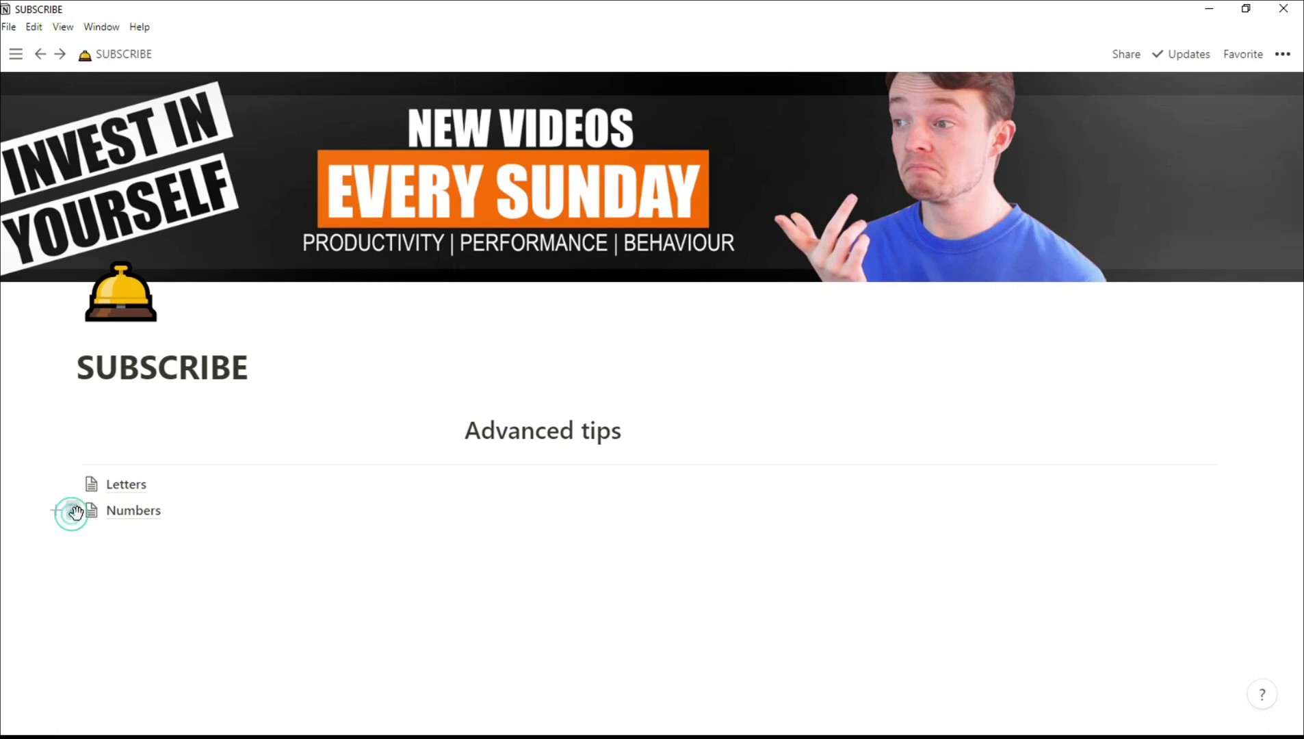
- Place Numbers to the right of Letters and turn both back into inline tables
drag(71, 512, 1226, 486)
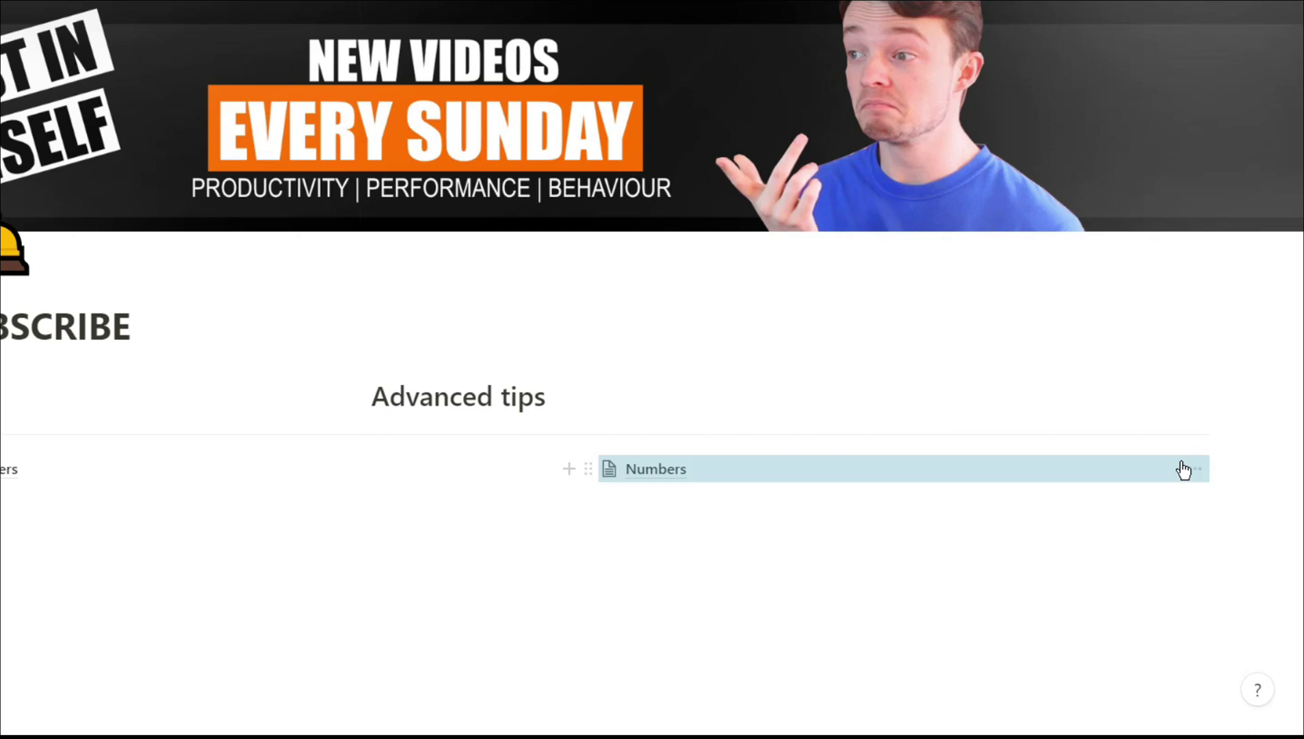
click(1206, 496)
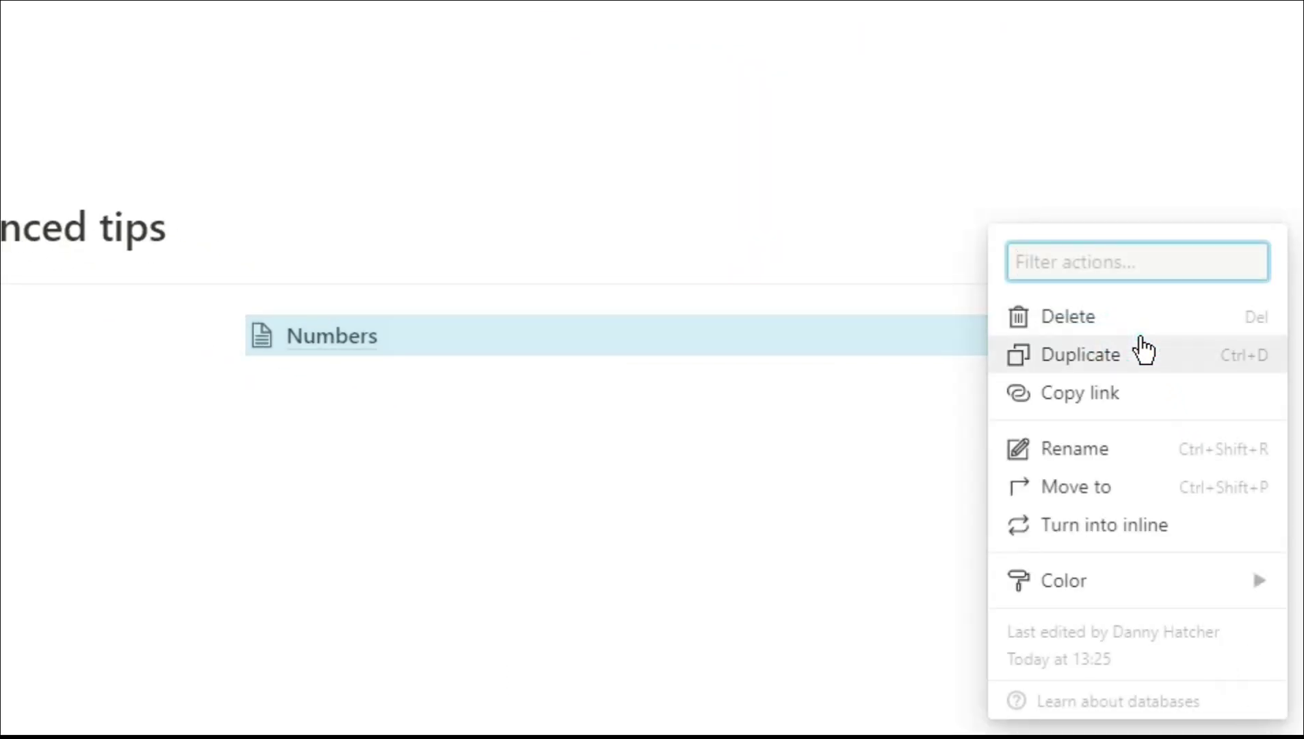
click(1148, 528)
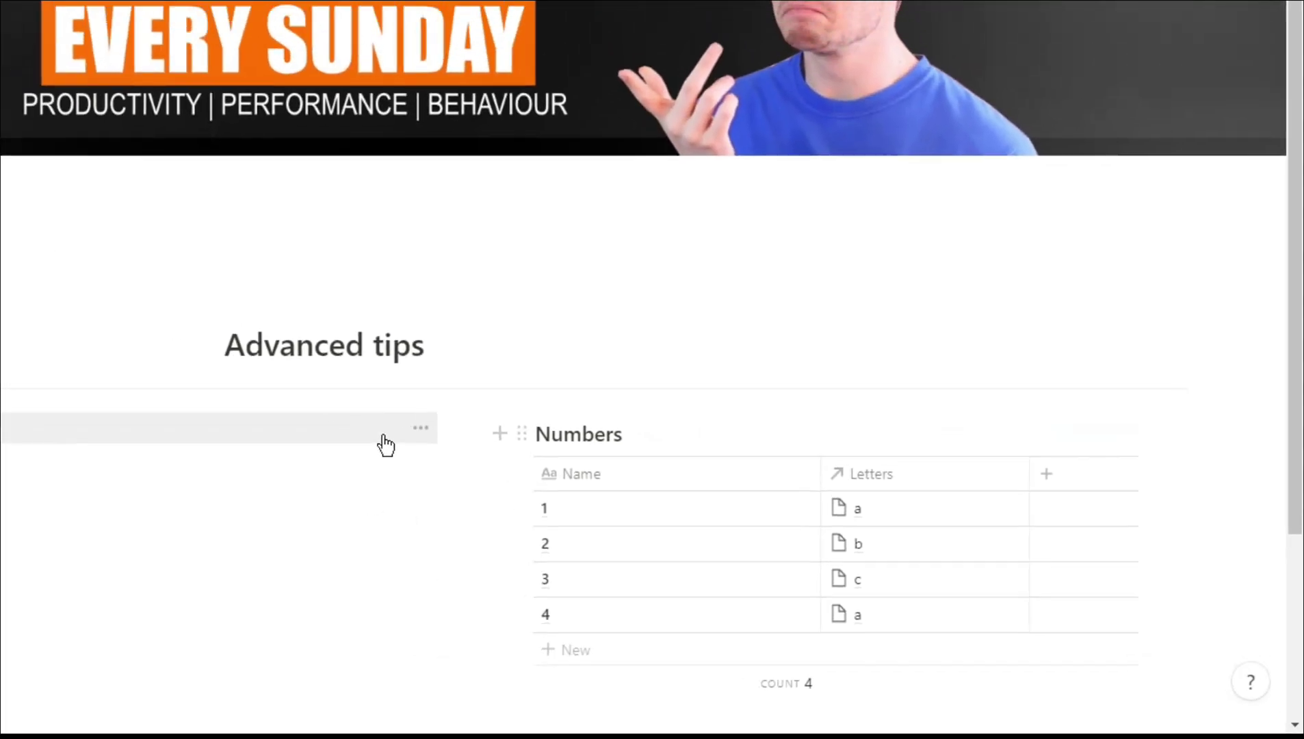
click(271, 377)
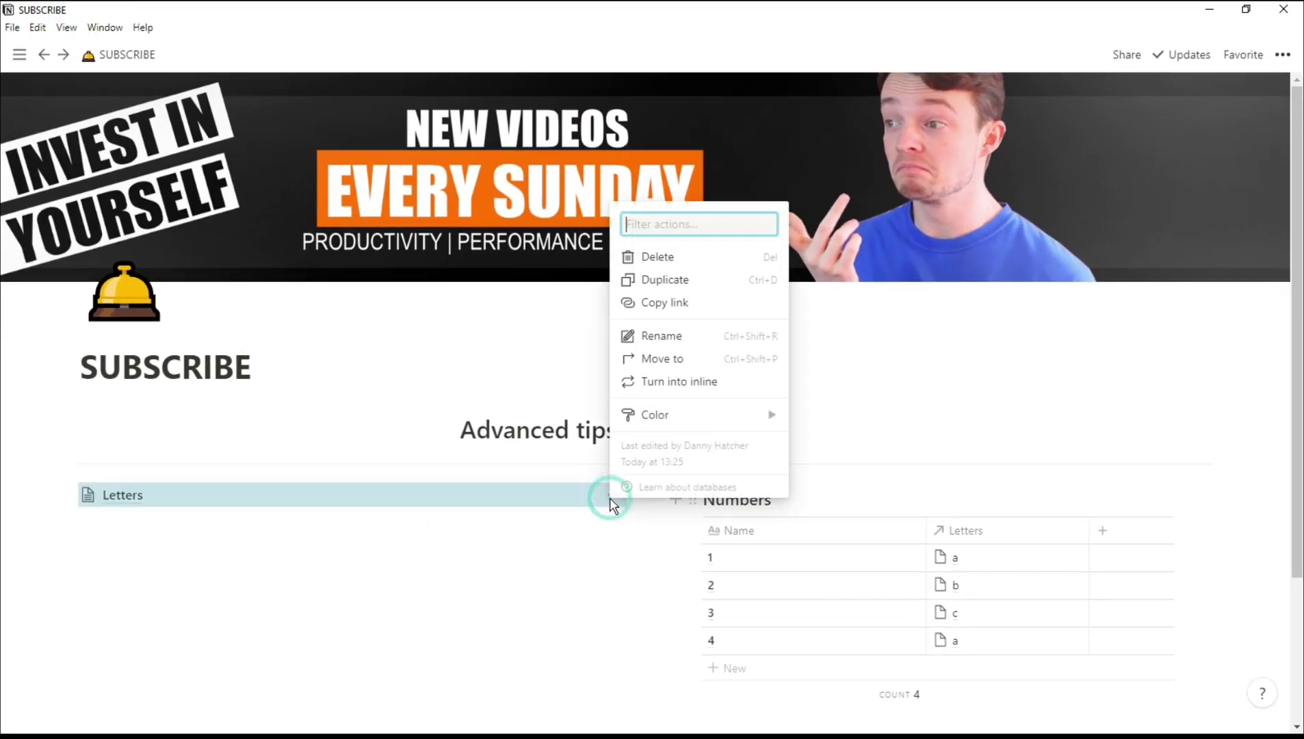
click(663, 382)
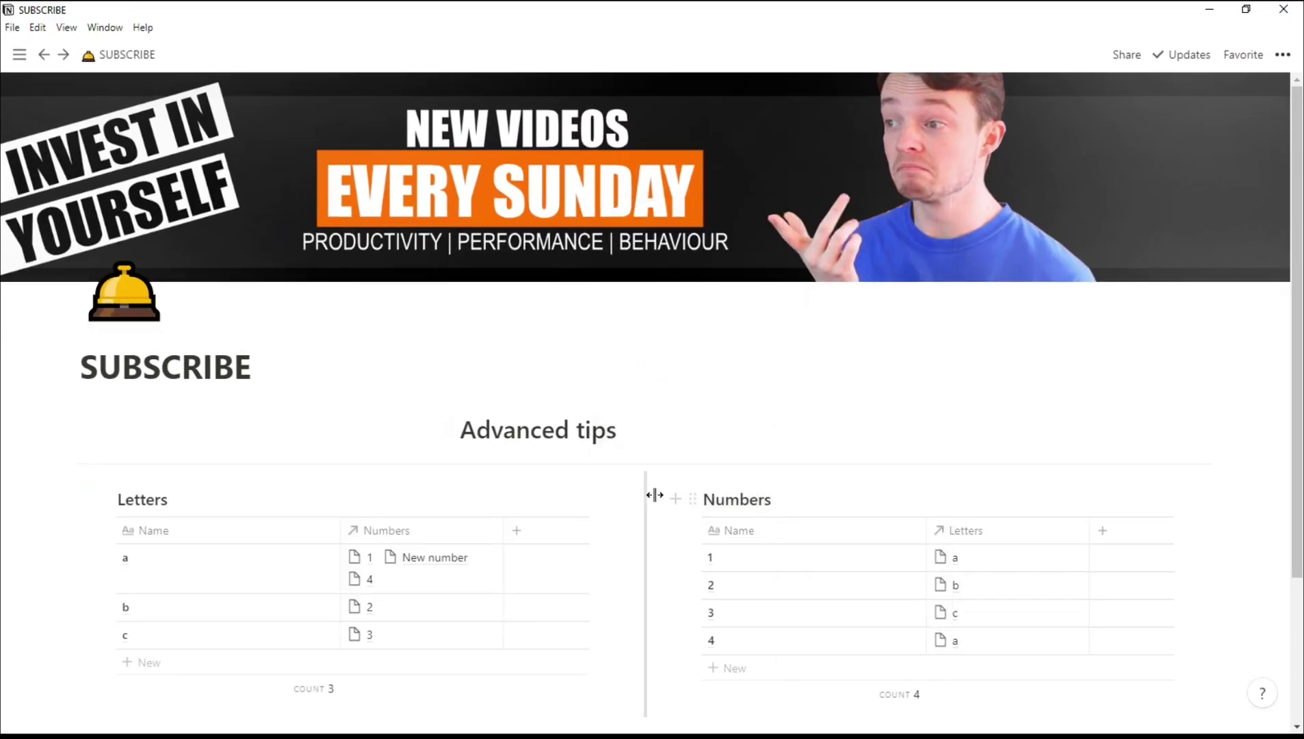
scroll(655, 495, down, 3)
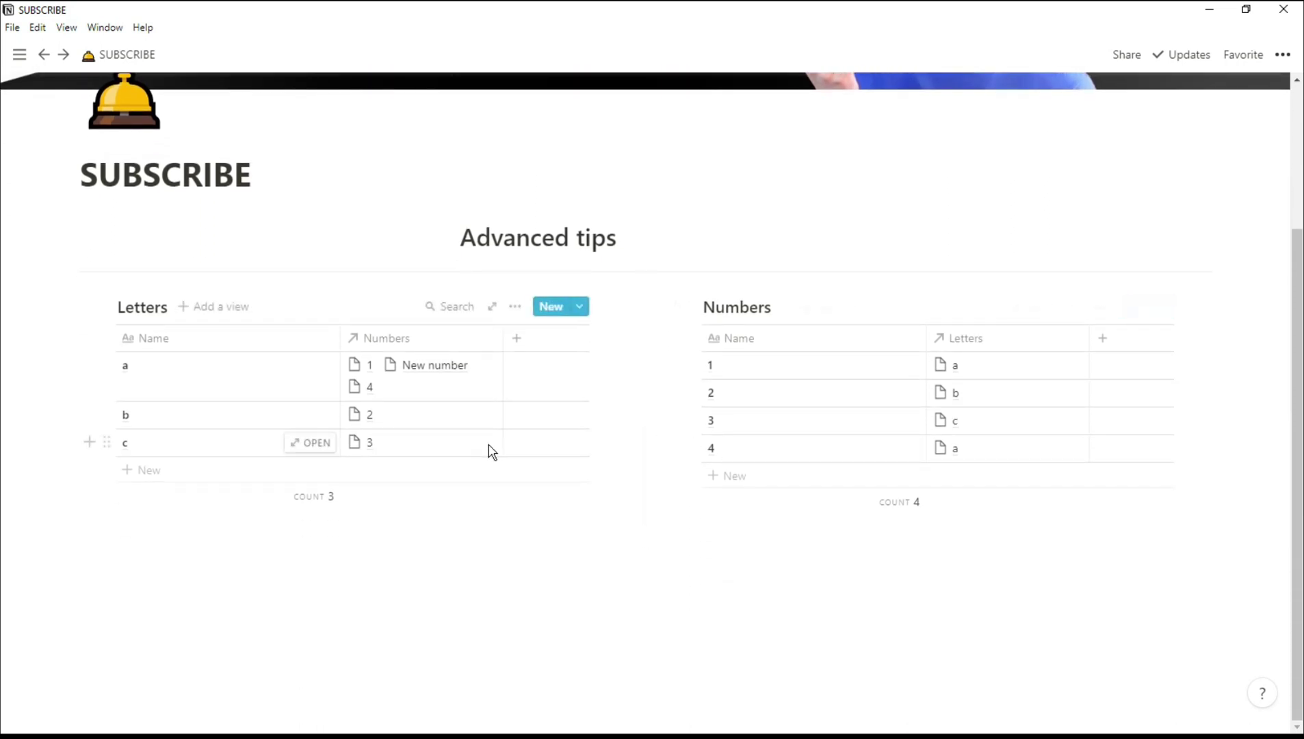
- Drag the Numbers block back below the Letters table
drag(690, 305, 718, 528)
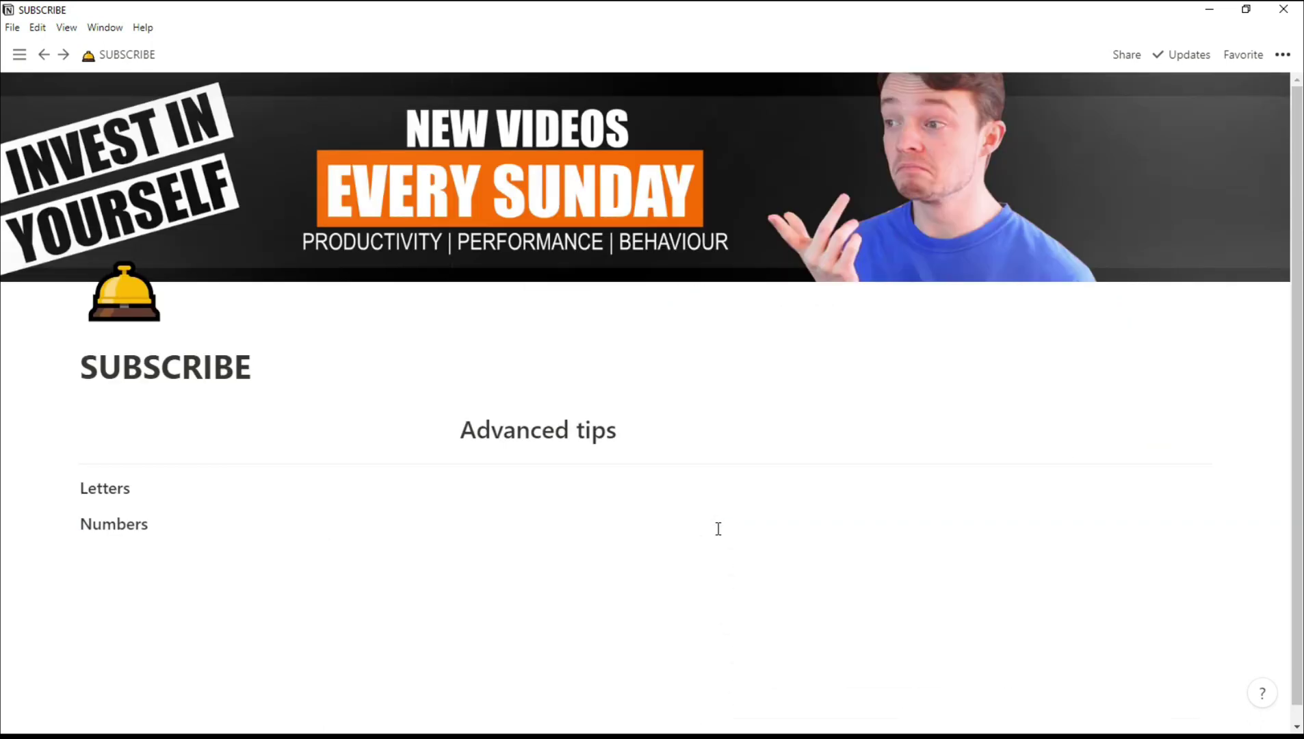